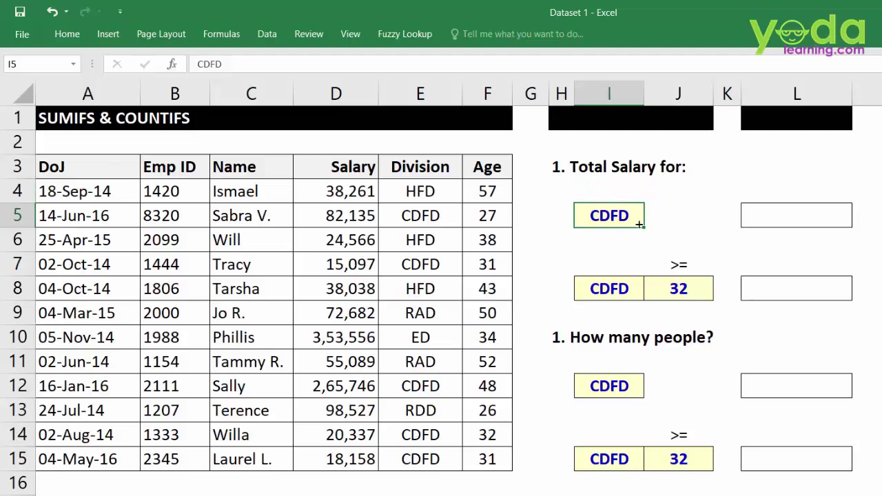
Step: Start a SUMIFS formula in cell L5 for the total CDFD salary
click(749, 217)
text(=sumifs)
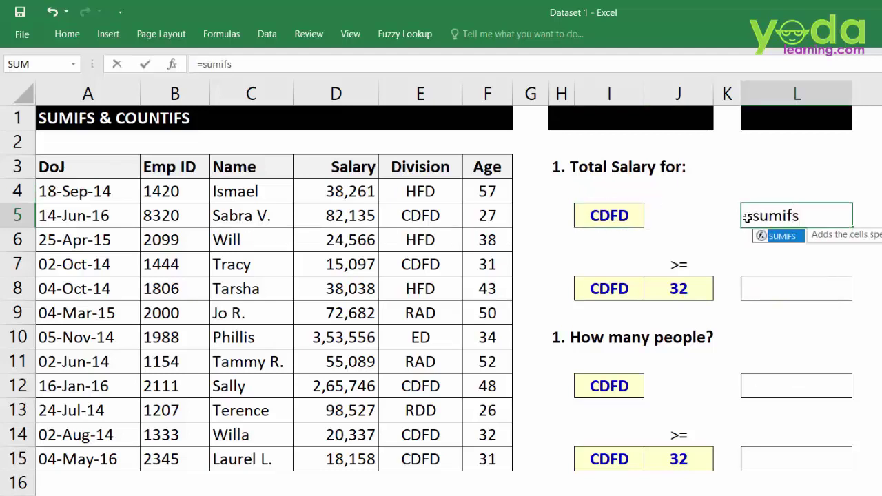
key(Tab)
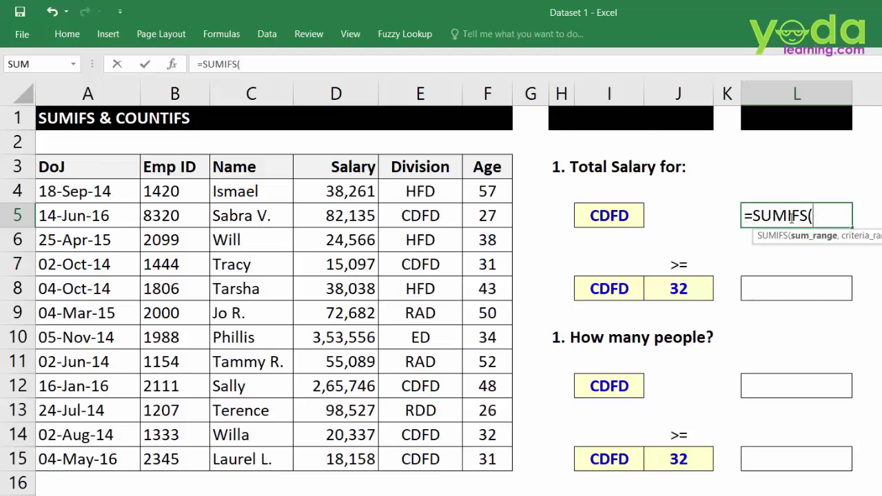
Step: Erase the function name in L5 and enter it again by picking SUMIFS from the suggestions for sumif
key(BackSpace)
key(BackSpace)
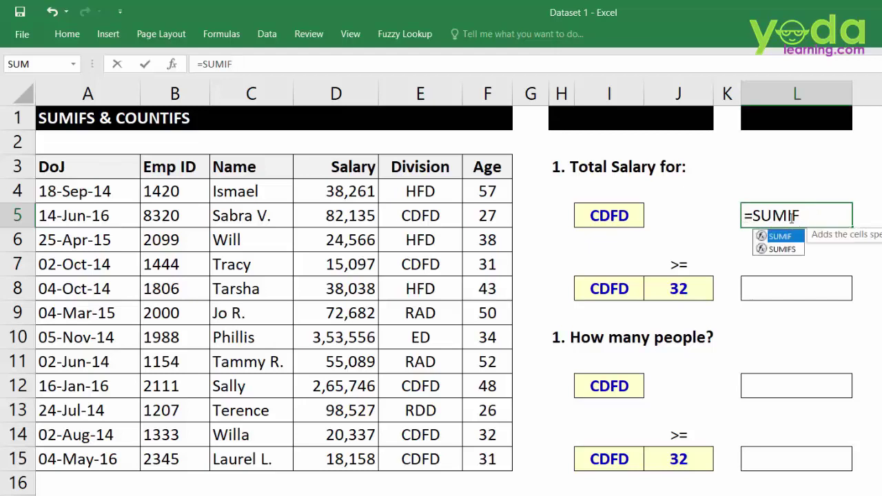
key(BackSpace)
key(BackSpace)
key(BackSpace)
key(BackSpace)
key(BackSpace)
text(sumif)
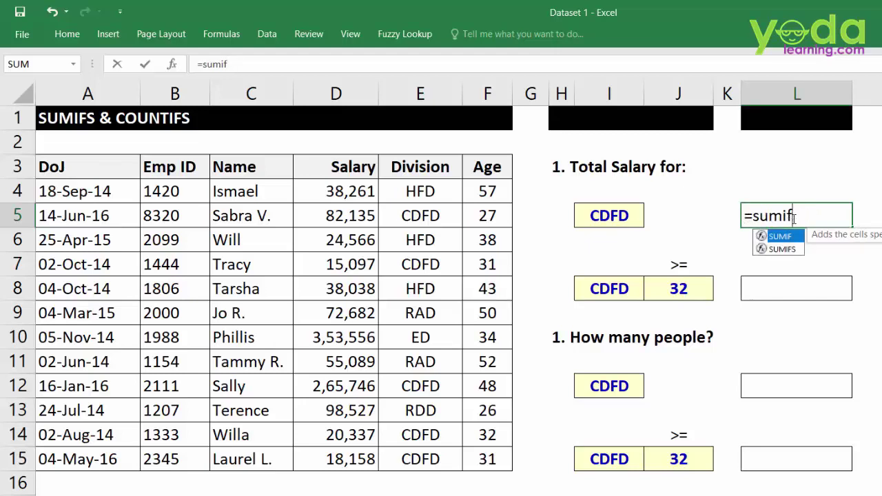
click(778, 250)
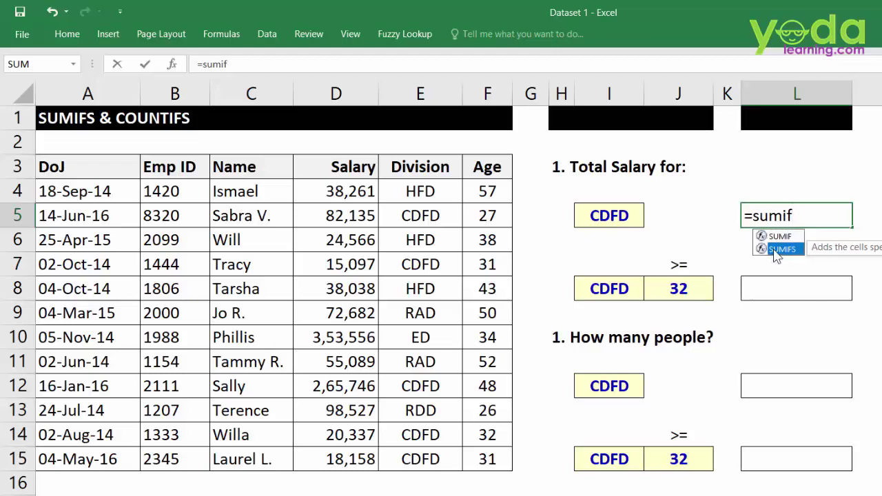
double_click(778, 249)
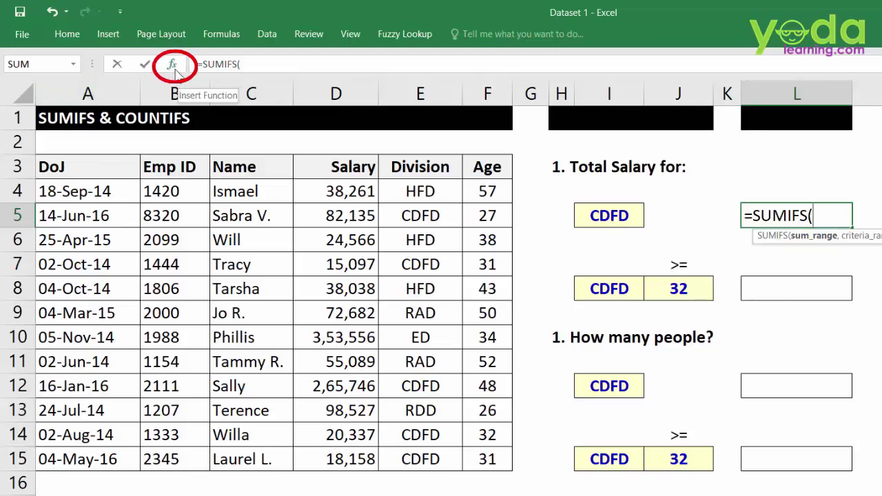
Step: Open the function arguments dialog for the SUMIFS formula in L5 and reposition it over the sheet
key(ctrl+a)
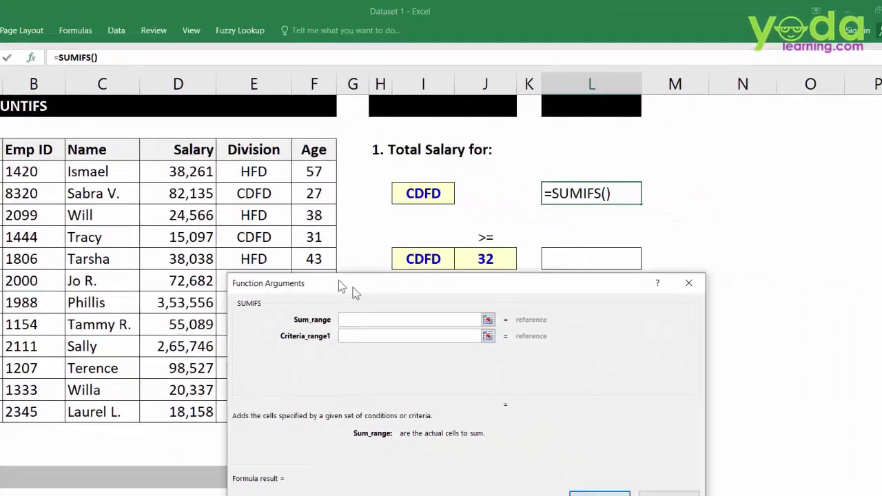
drag(353, 293, 332, 255)
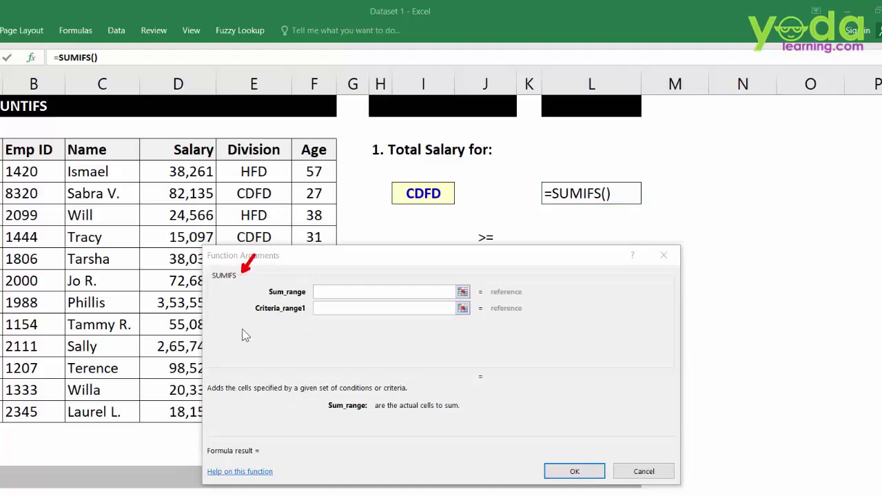
Step: Go through the empty SUMIFS argument fields as far as Criteria_range5 and back to examine the available criteria pairs
click(322, 310)
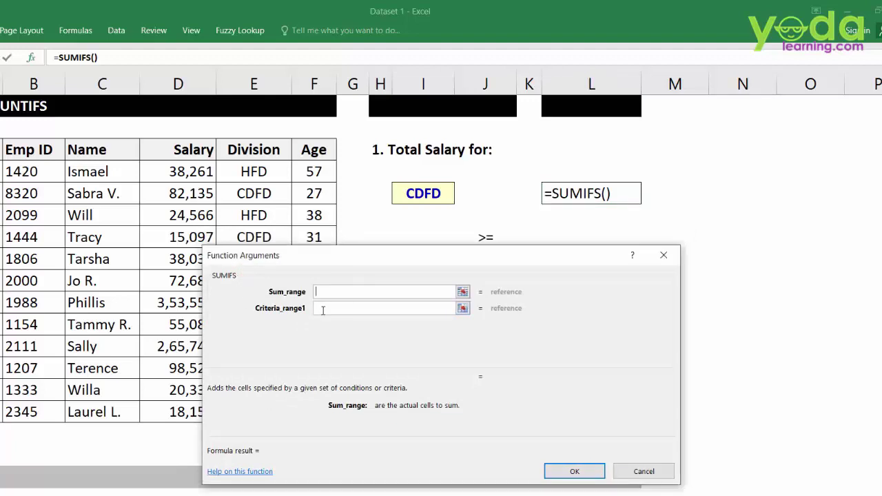
key(Tab)
key(Tab)
key(Tab)
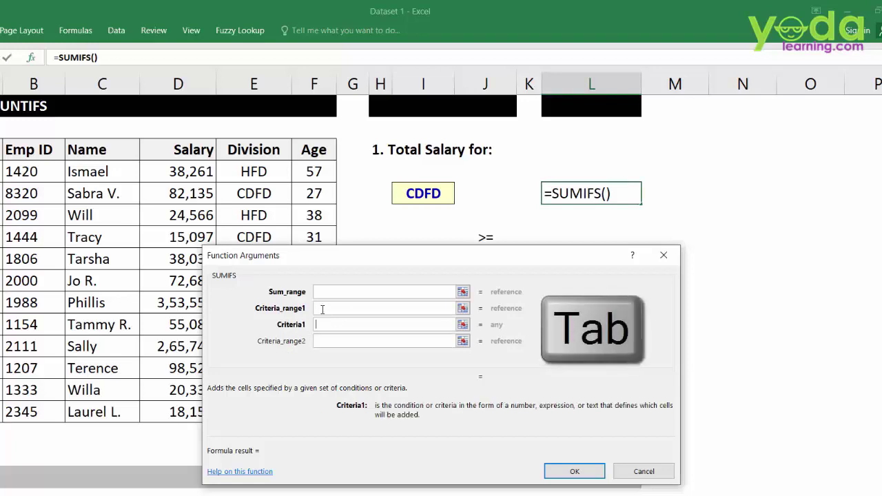
key(Tab)
key(Tab)
key(Tab)
key(Tab)
key(Tab)
key(Tab)
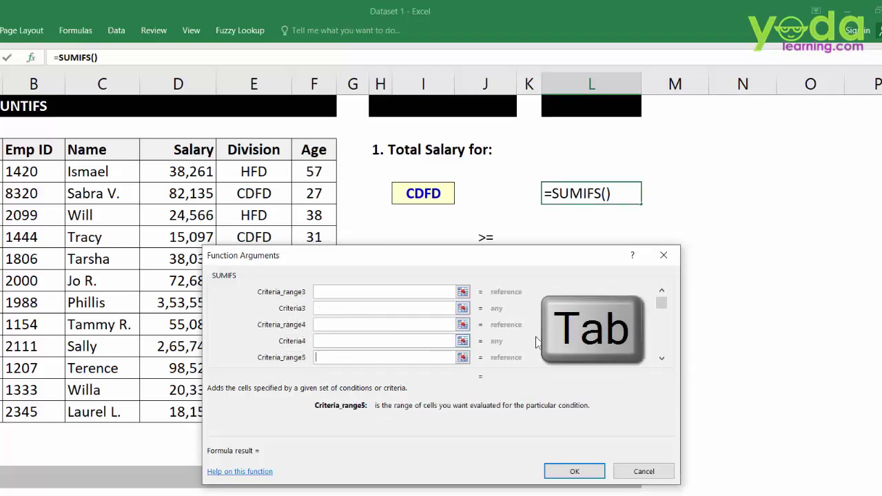
drag(663, 345, 661, 293)
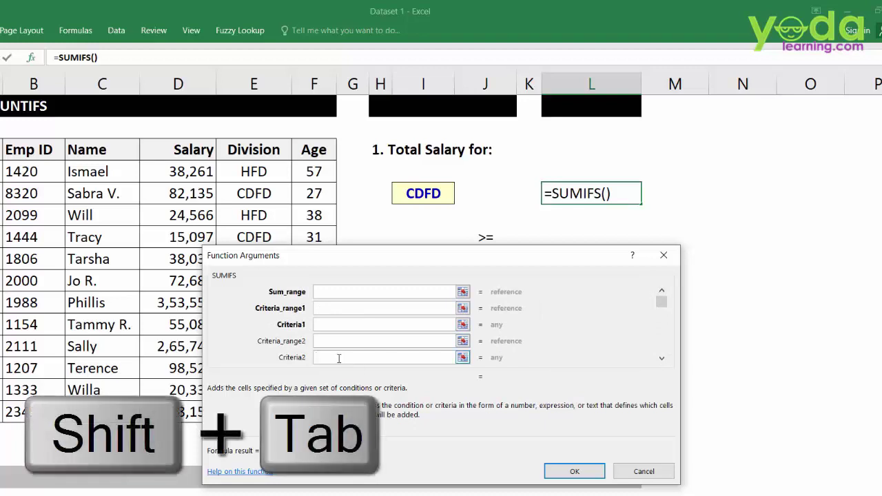
key(shift+Tab)
key(shift+Tab)
key(shift+Tab)
key(shift+Tab)
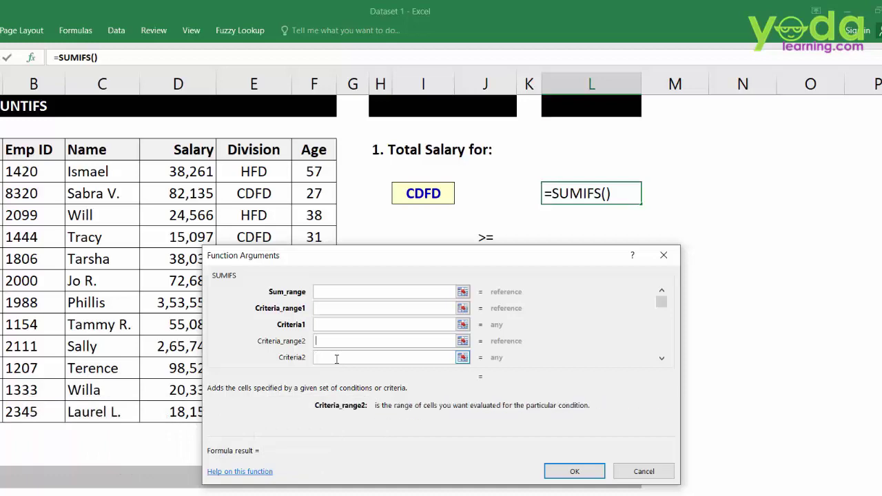
Step: Set Criteria1 to I5 and Criteria_range1 to the Division column as the absolute range $E$3:$E$15
click(331, 324)
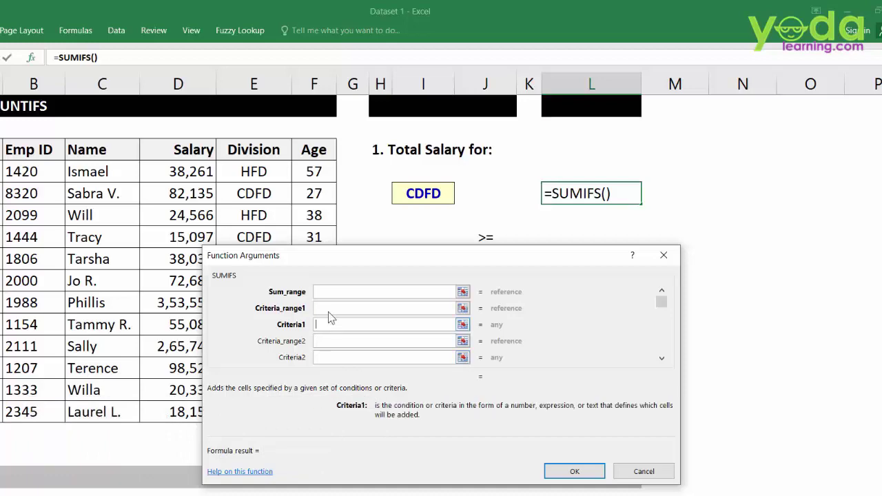
drag(353, 270, 487, 241)
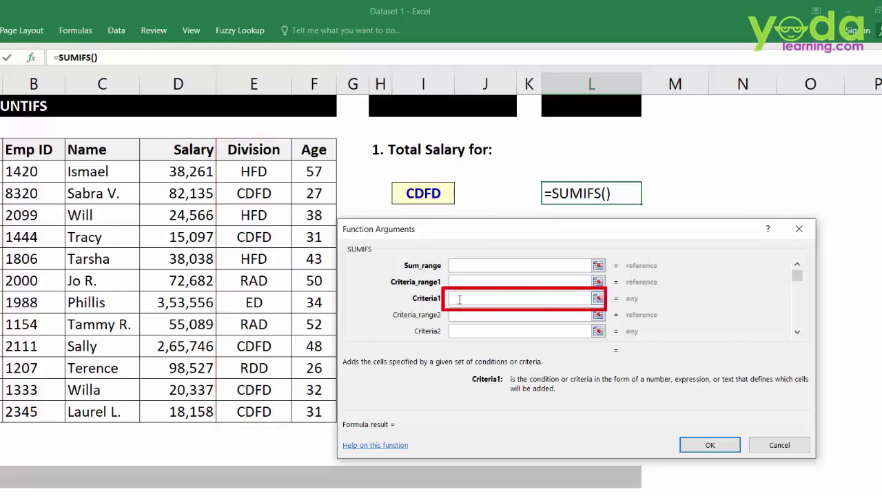
click(432, 198)
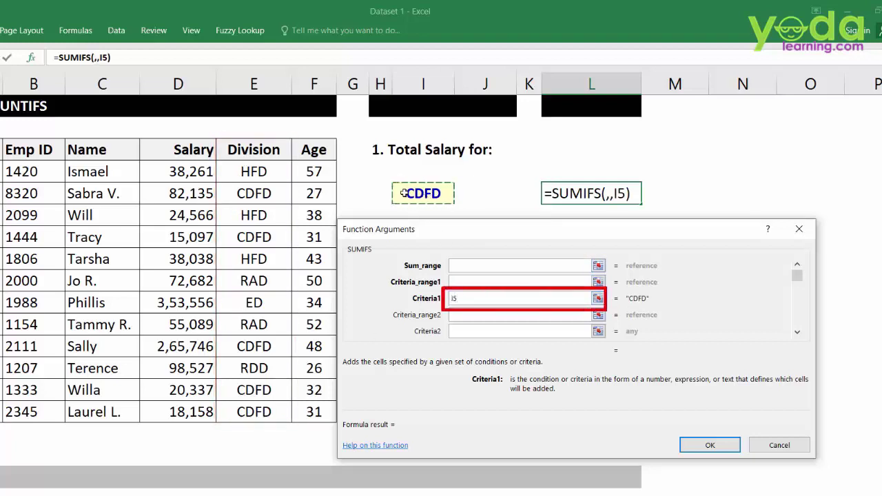
click(456, 282)
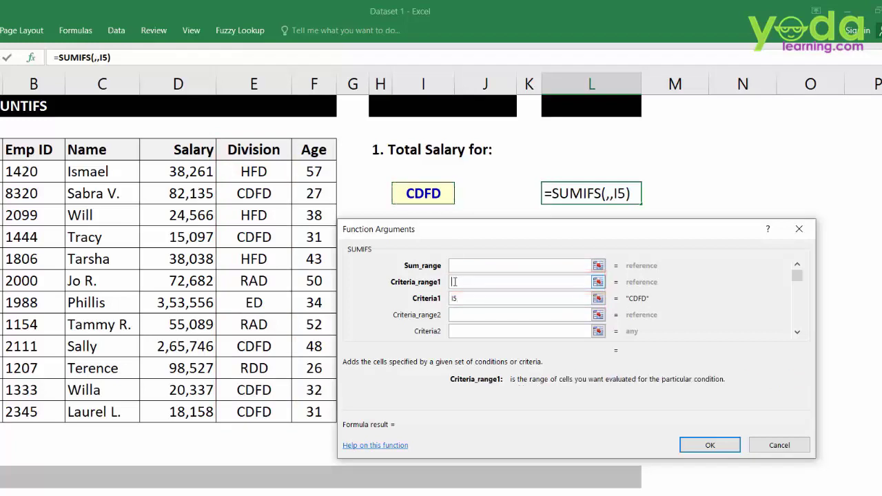
drag(251, 150, 242, 411)
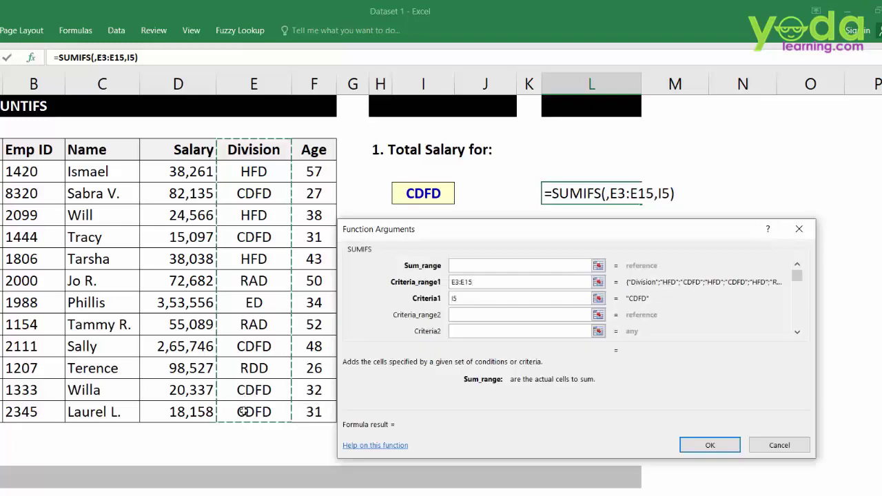
key(F4)
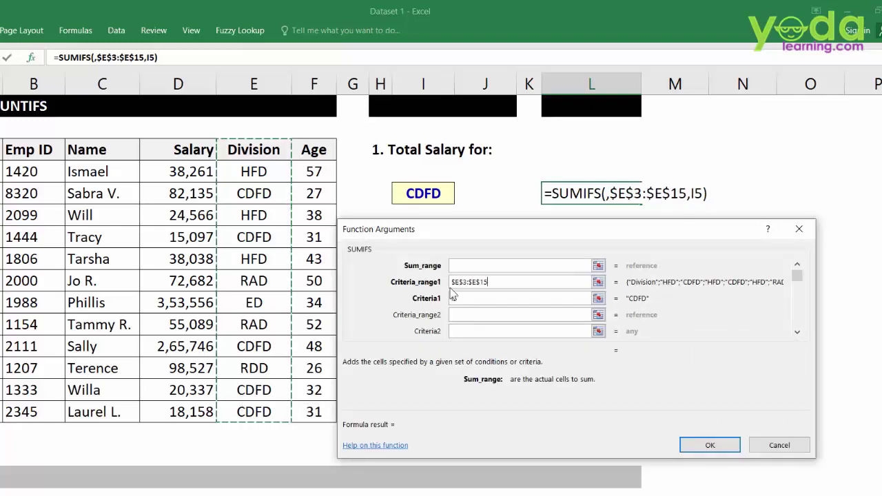
Step: Set Sum_range to the salary values as the absolute range $D$4:$D$15
click(456, 266)
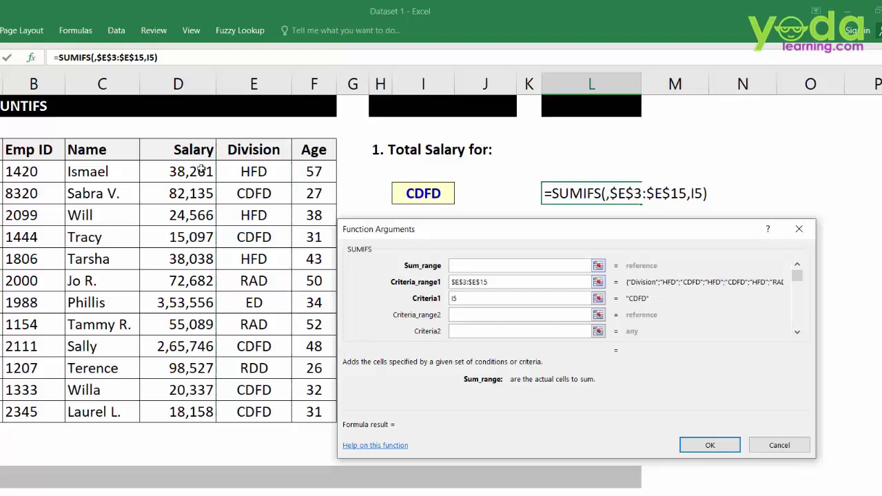
drag(202, 169, 175, 417)
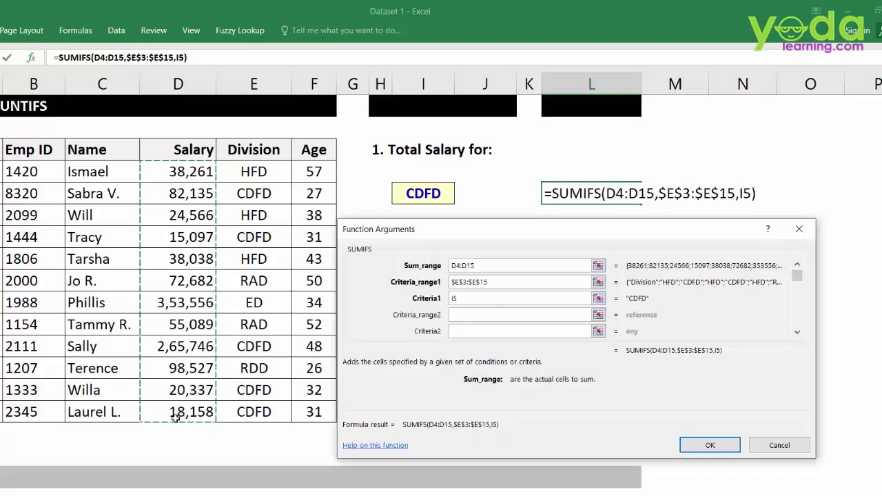
key(F4)
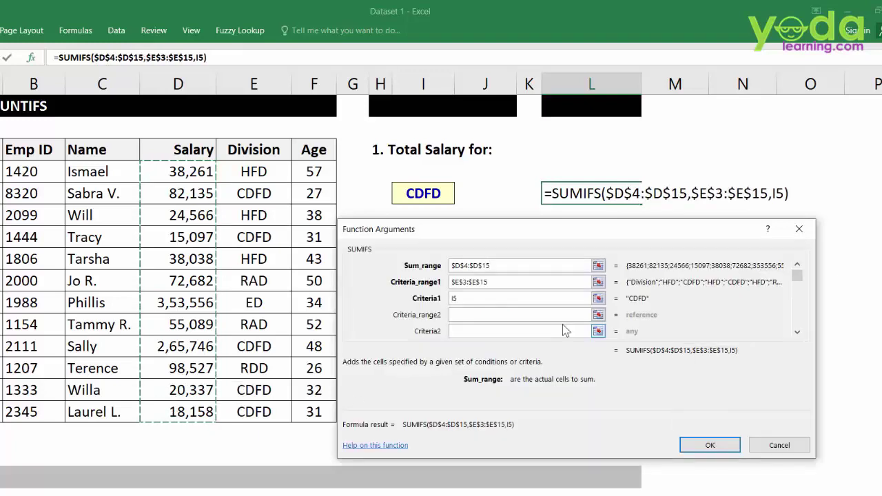
Step: Change the sum range's start row to 3, making it $D$3:$D$15, and accept the formula in L5
drag(572, 230, 440, 233)
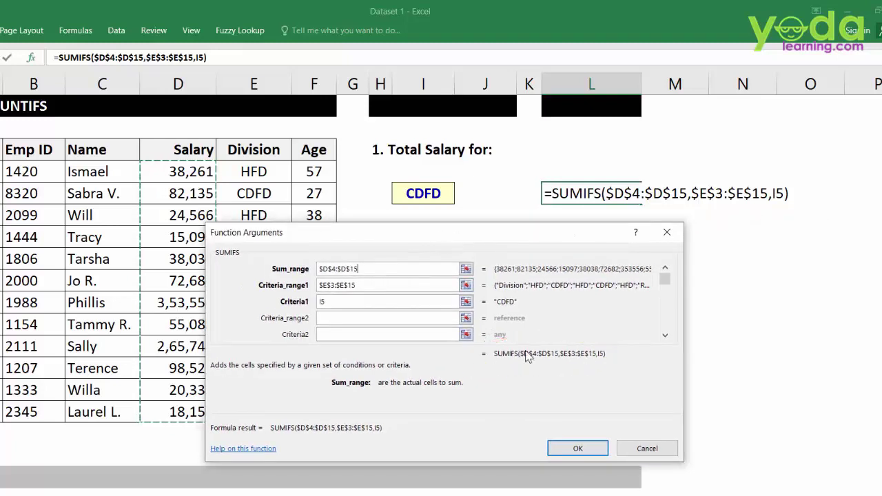
click(333, 269)
key(BackSpace)
text(3)
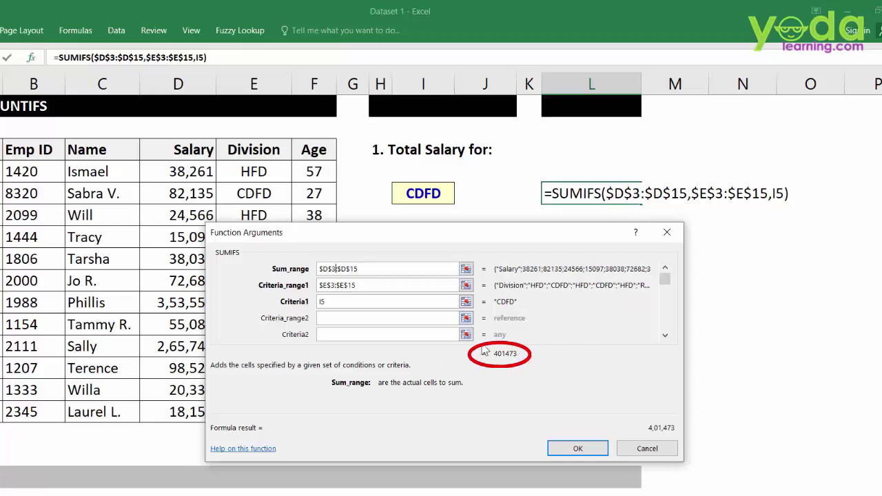
click(582, 451)
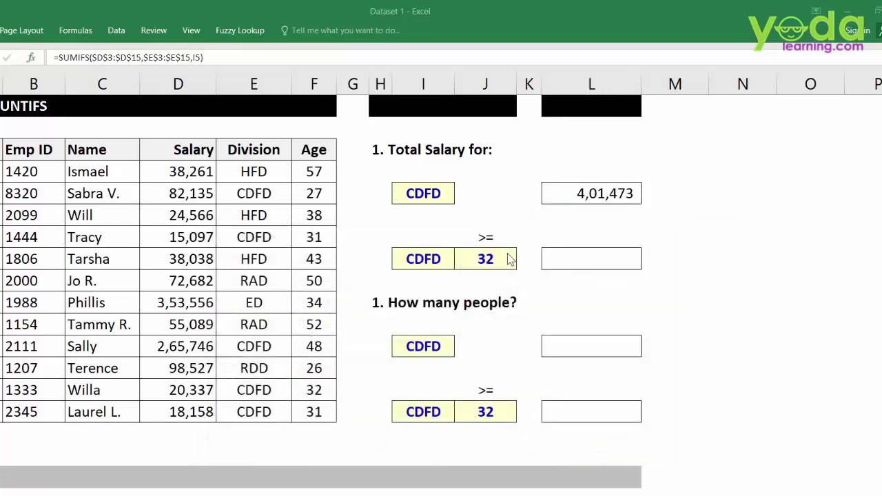
Step: Examine the criteria in I8:J8 and the Division, Age and Salary columns needed for the two-condition total
click(560, 262)
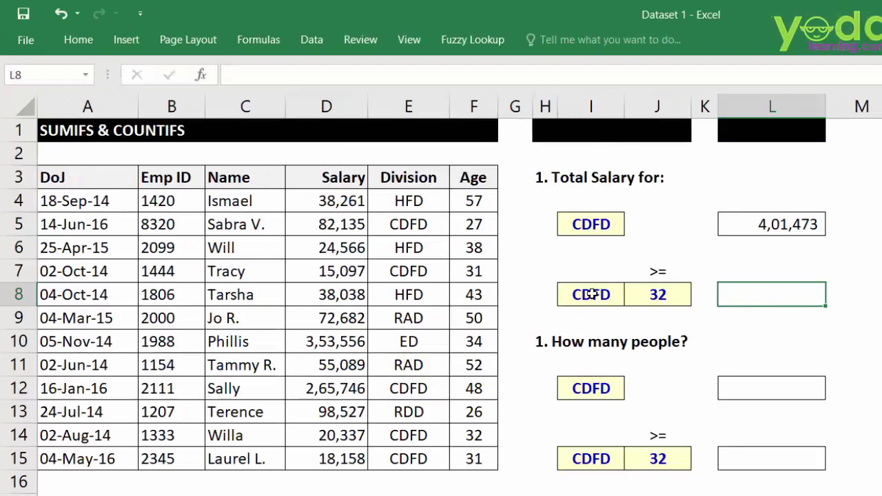
drag(580, 295, 651, 298)
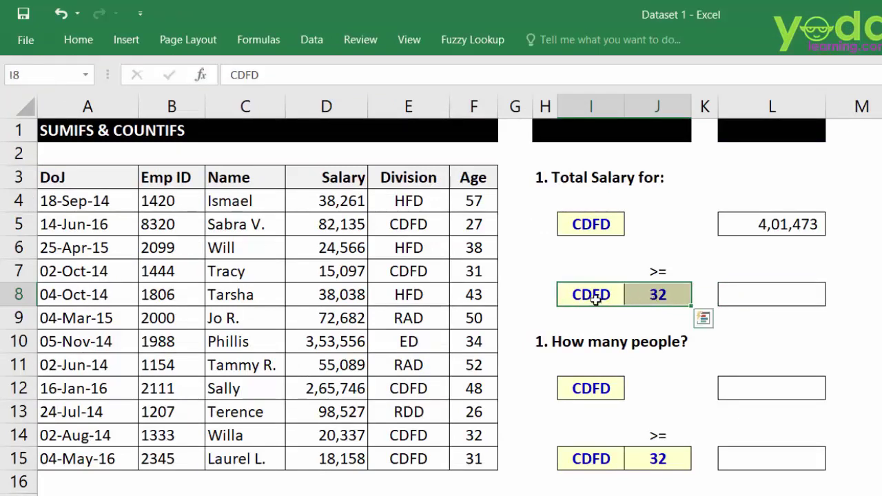
click(593, 297)
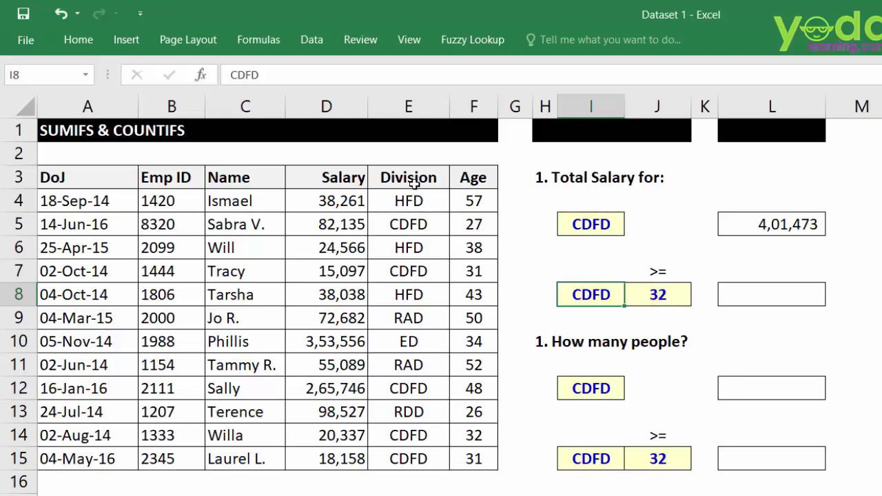
drag(408, 177, 409, 458)
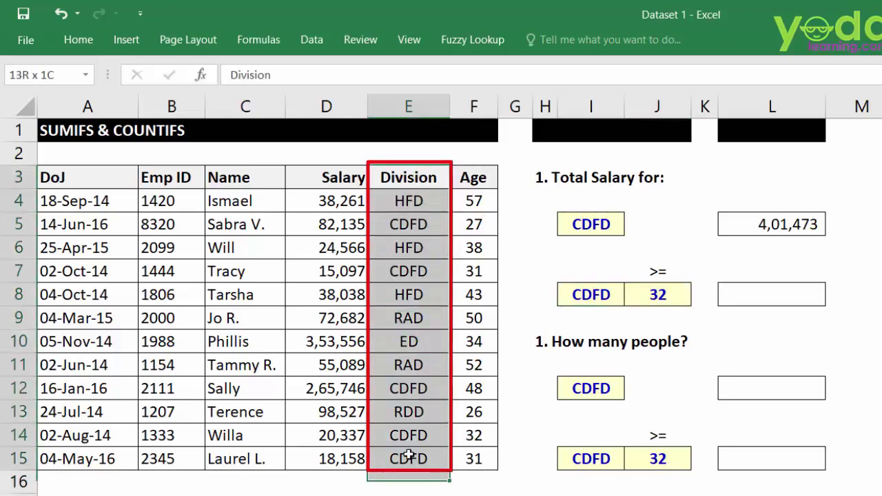
click(658, 295)
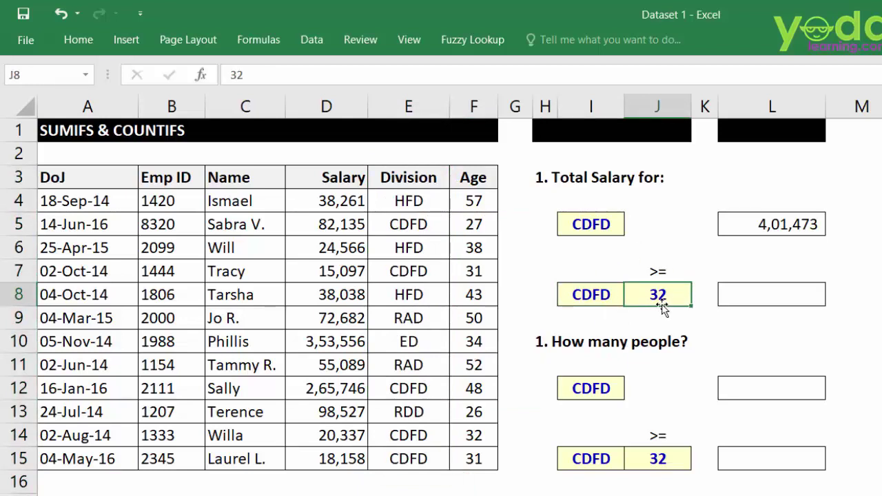
click(479, 180)
drag(479, 181, 462, 458)
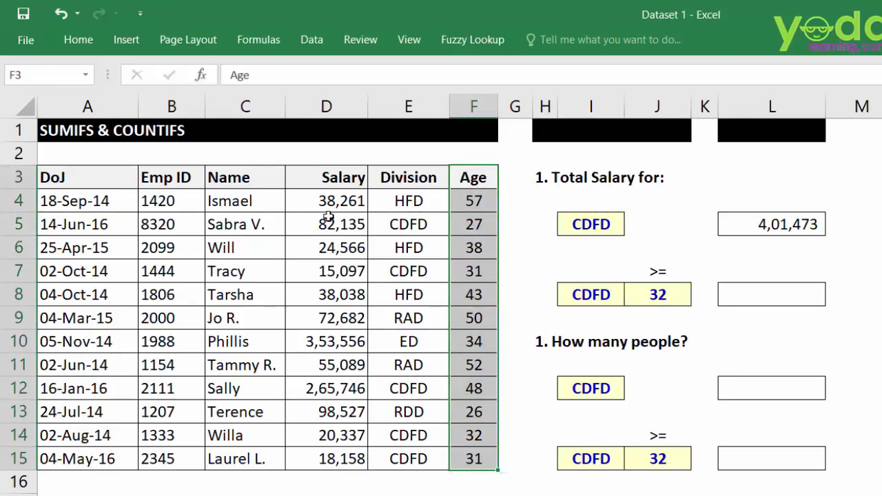
drag(334, 173, 331, 458)
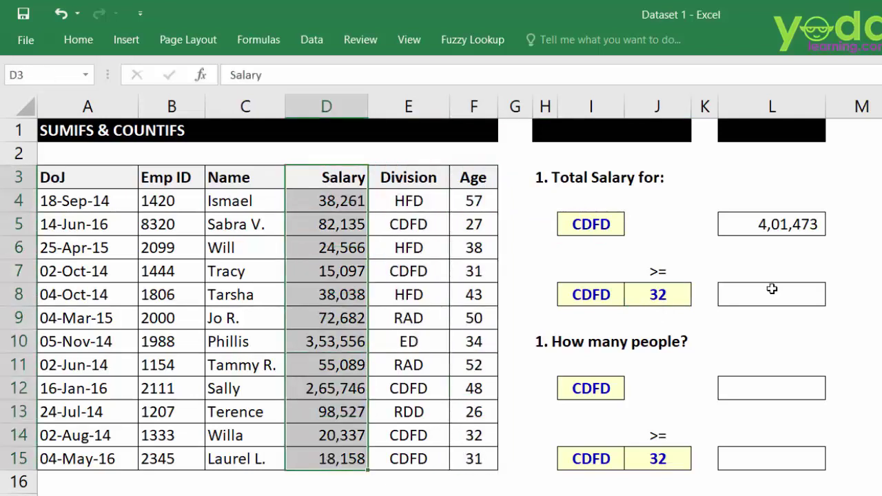
Step: Start a SUMIFS formula in cell L8 and open its function arguments dialog
click(770, 293)
text(=sumifs)
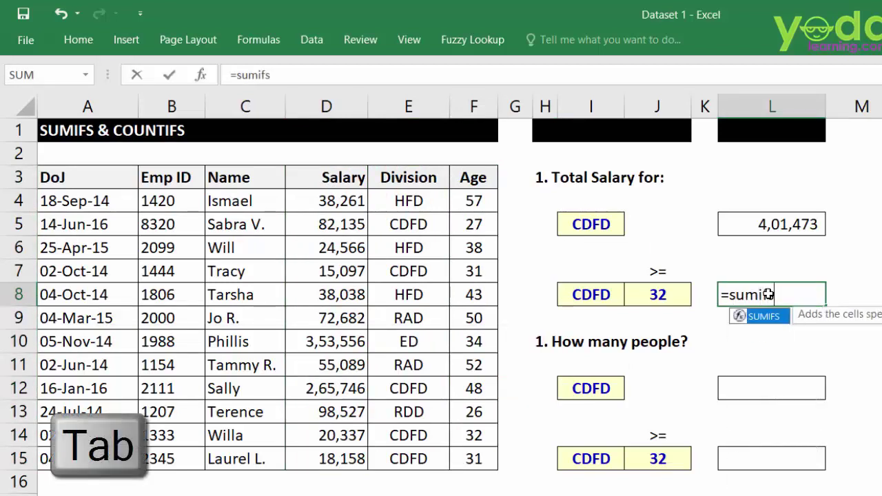
key(Tab)
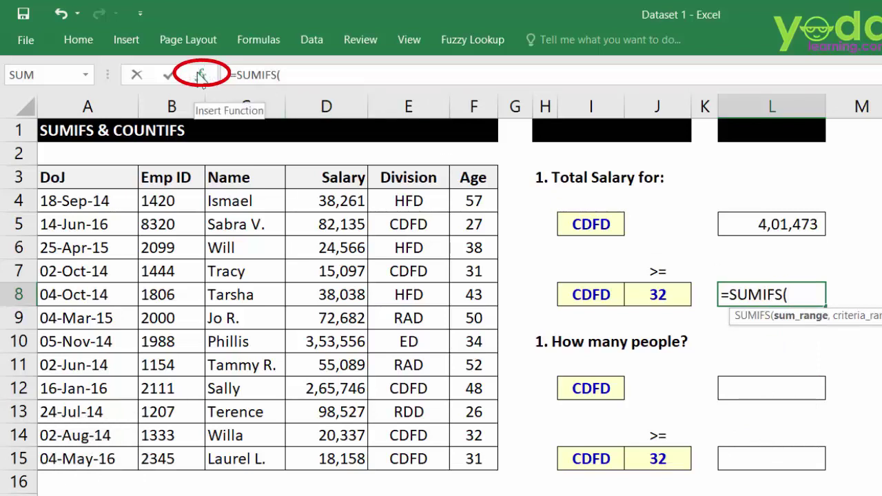
key(ctrl+a)
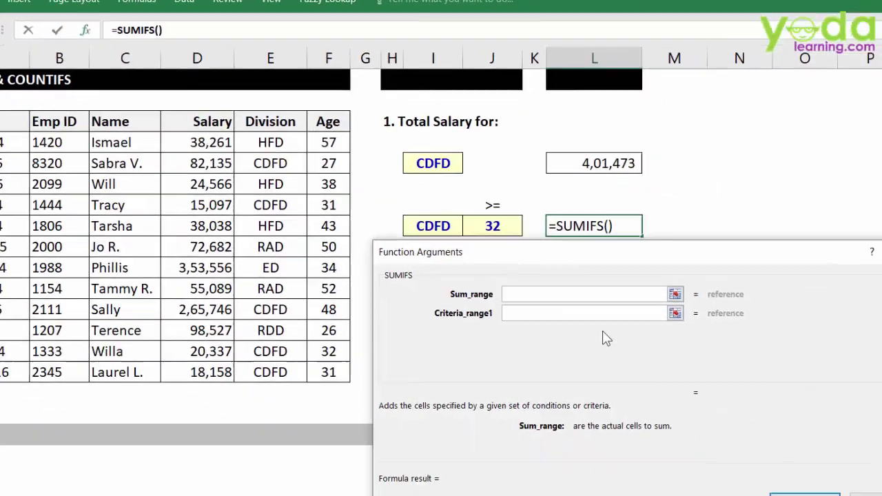
Step: Bring up the second criteria pair in the SUMIFS arguments and set Criteria1 to the division in cell I8
key(Tab)
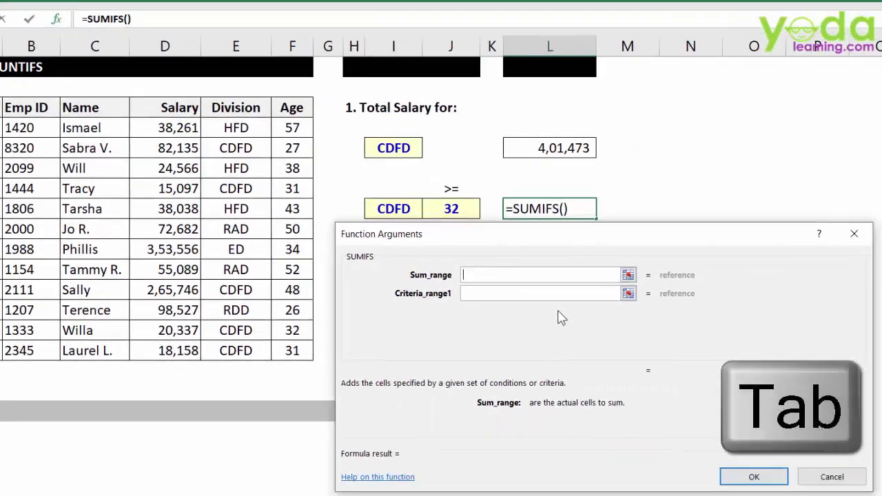
key(Tab)
key(Tab)
key(Tab)
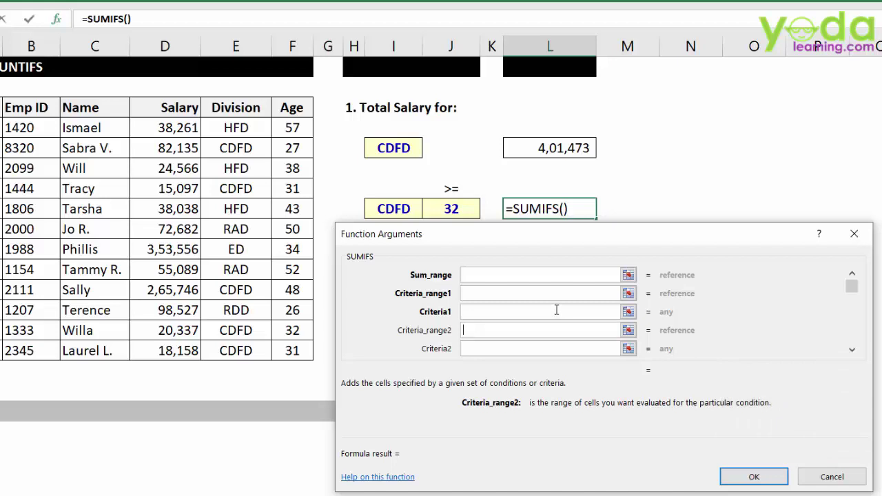
click(471, 313)
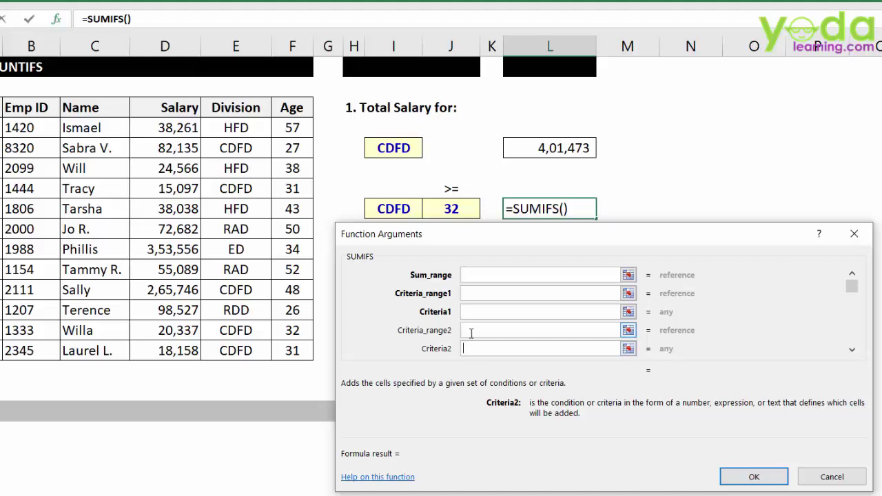
click(473, 296)
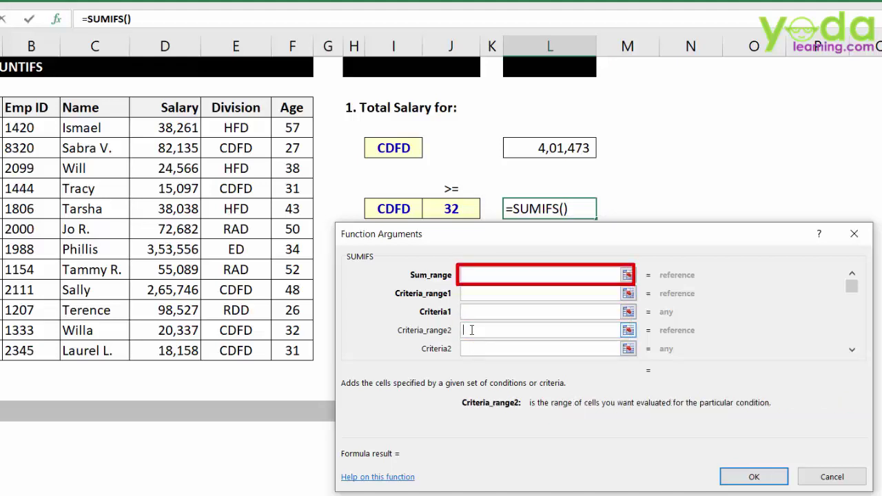
click(474, 276)
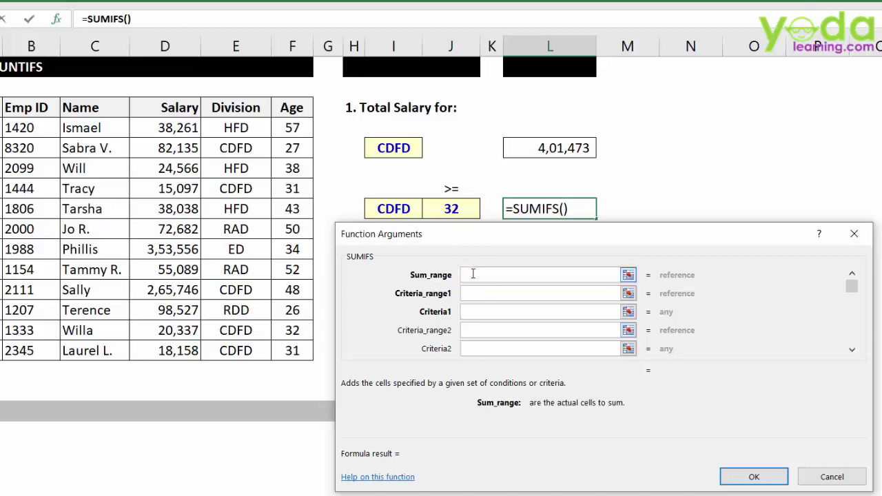
click(475, 315)
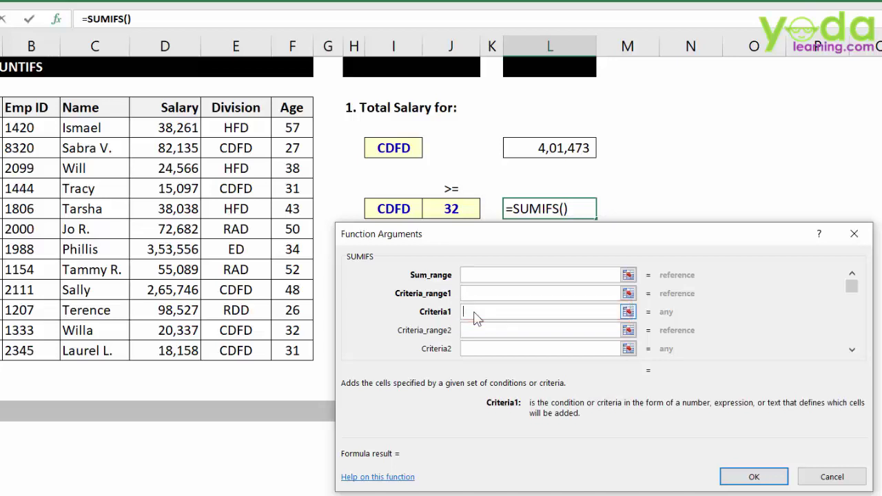
click(393, 209)
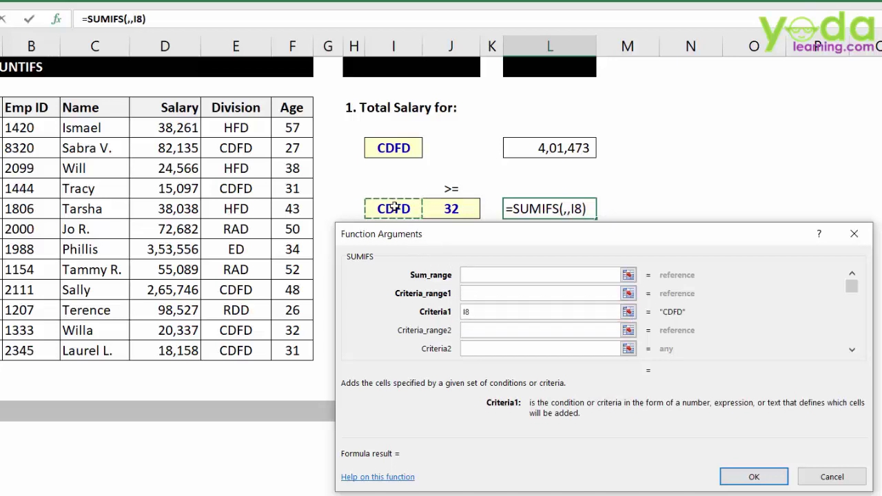
Step: Set Criteria2 to ">="&J8 so the age condition combines the operator with the value in J8
key(Tab)
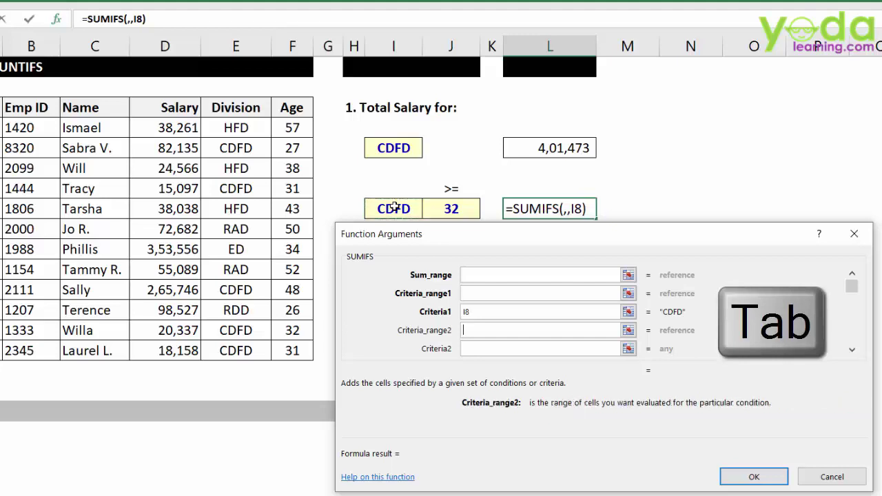
key(Tab)
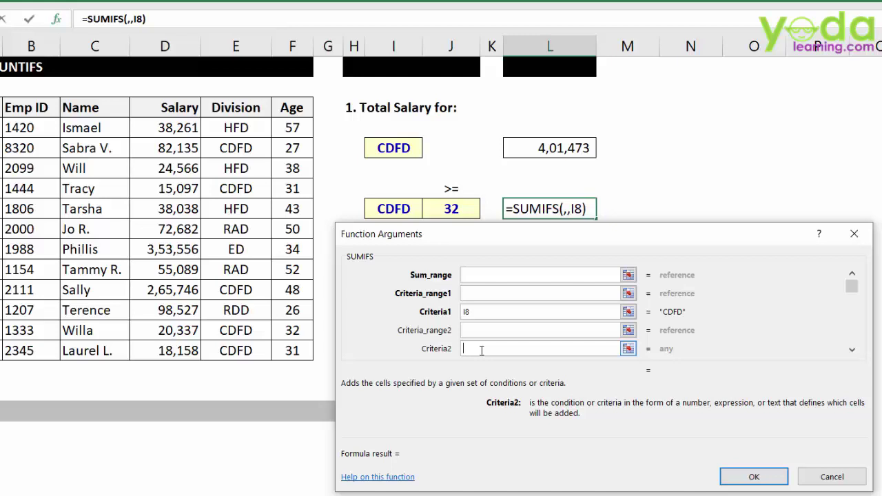
text(">=)
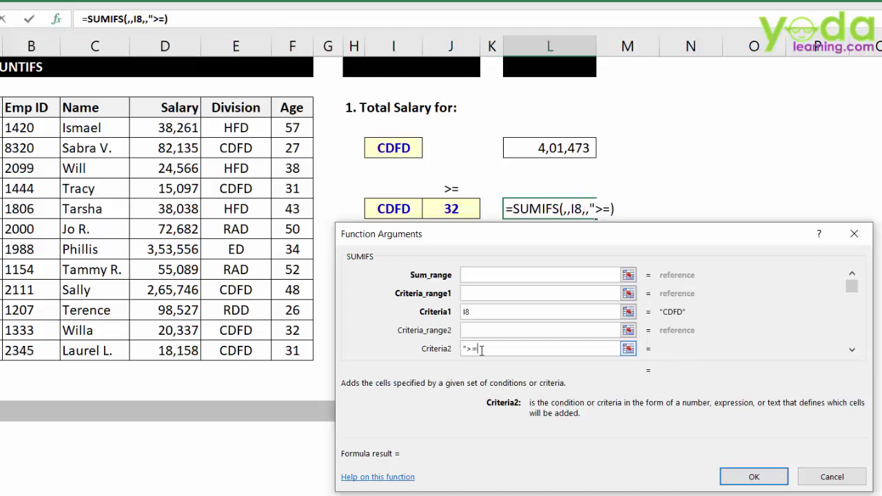
text("&)
click(451, 209)
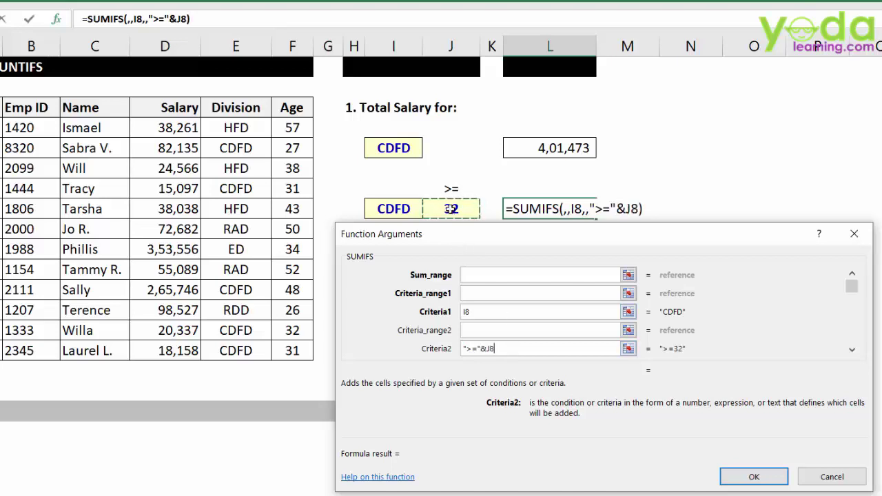
drag(722, 332, 711, 319)
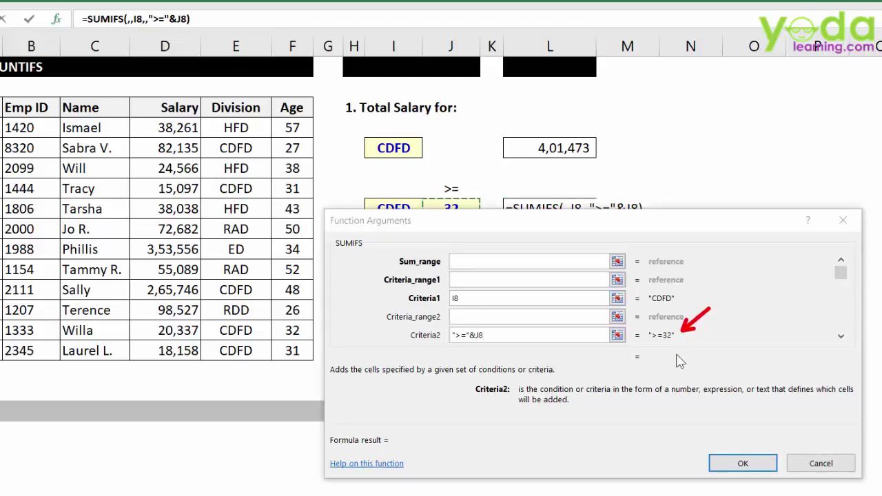
click(479, 234)
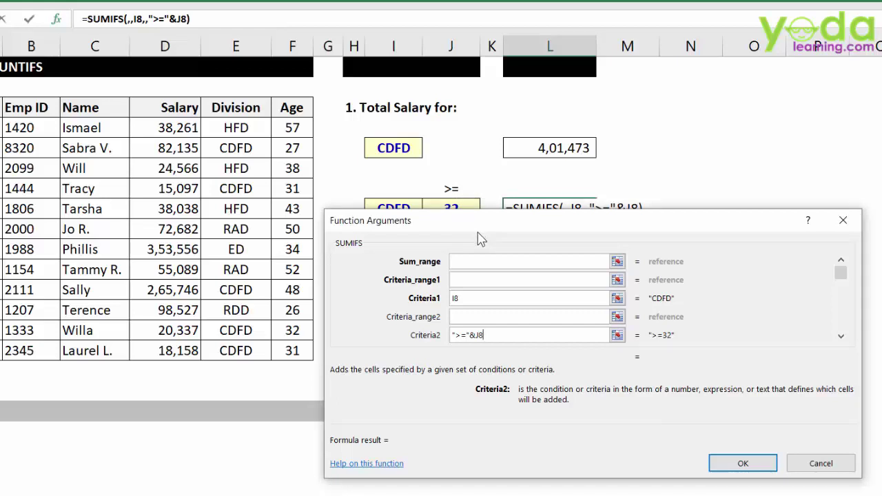
Step: Set Criteria_range1 to the Division column, header included, as the absolute range $E$3:$E$15
click(474, 278)
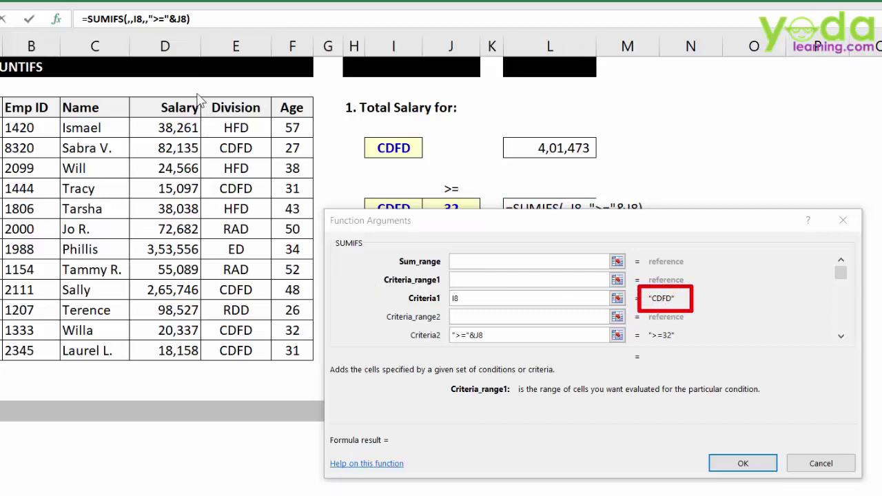
mouse_move(202, 93)
mouse_down()
mouse_move(237, 180)
mouse_move(273, 356)
mouse_up()
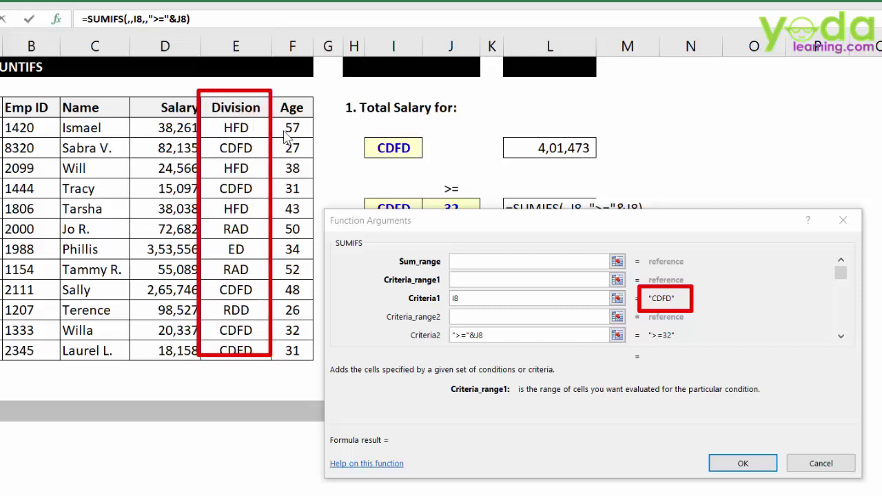
mouse_move(286, 130)
mouse_down()
mouse_move(251, 153)
mouse_move(255, 185)
mouse_up()
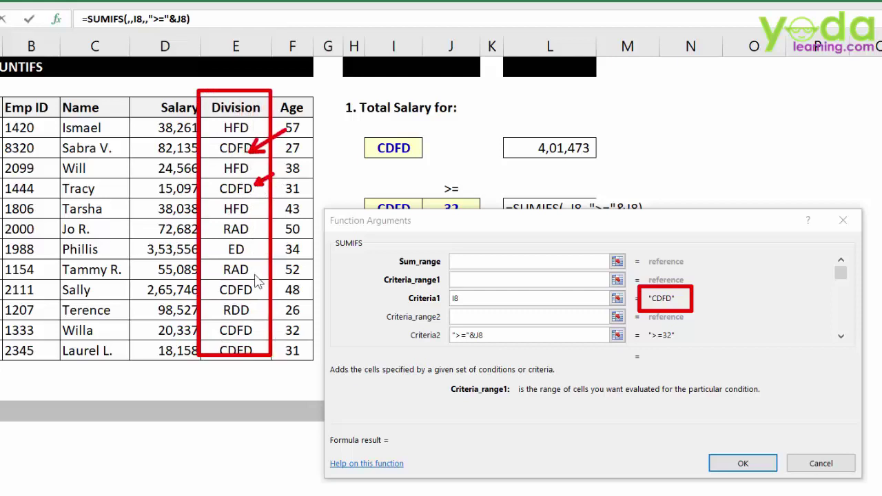
drag(275, 275, 260, 282)
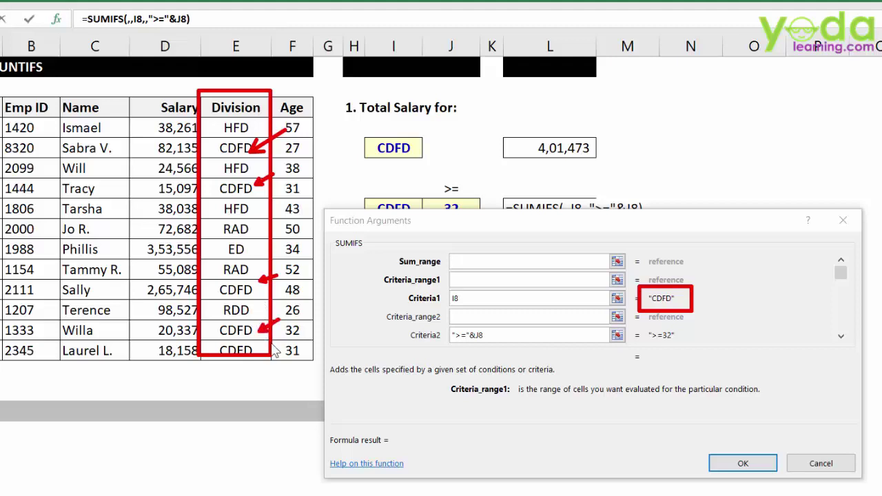
key(e)
drag(442, 270, 619, 288)
click(462, 279)
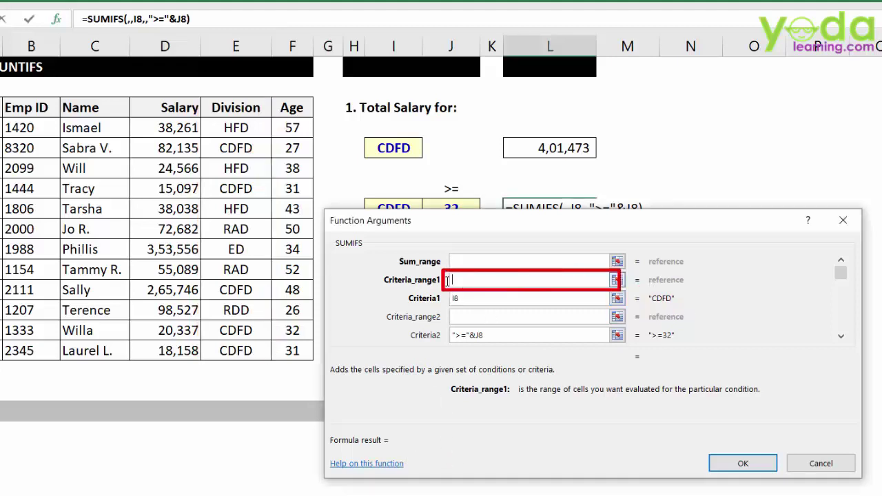
drag(252, 109, 252, 353)
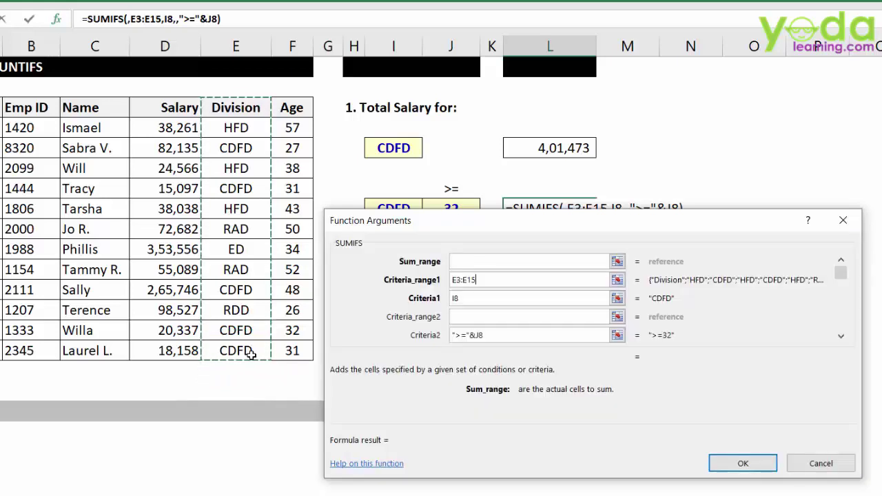
key(F4)
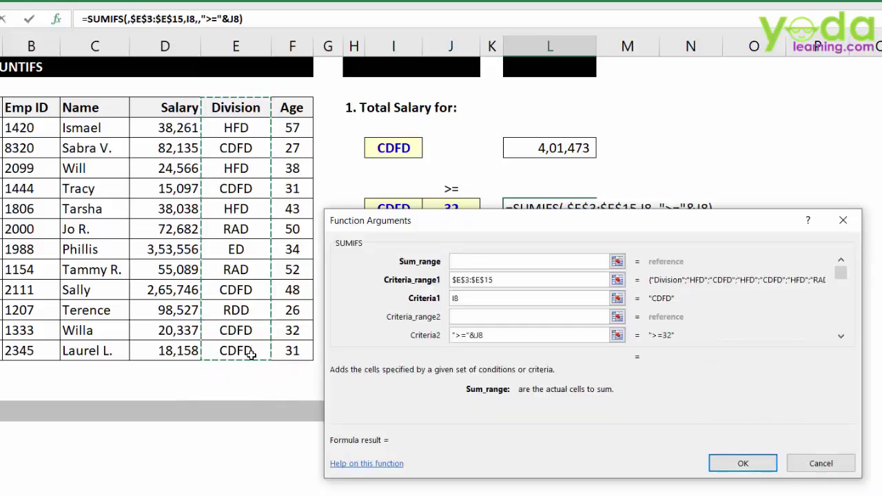
Step: Set Criteria_range2 to the Age column, header included, as the absolute range $F$3:$F$15
click(461, 317)
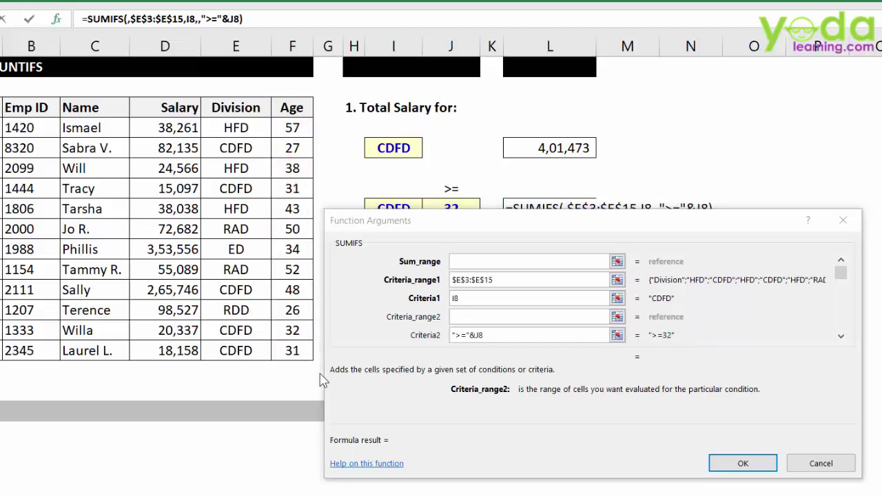
click(466, 317)
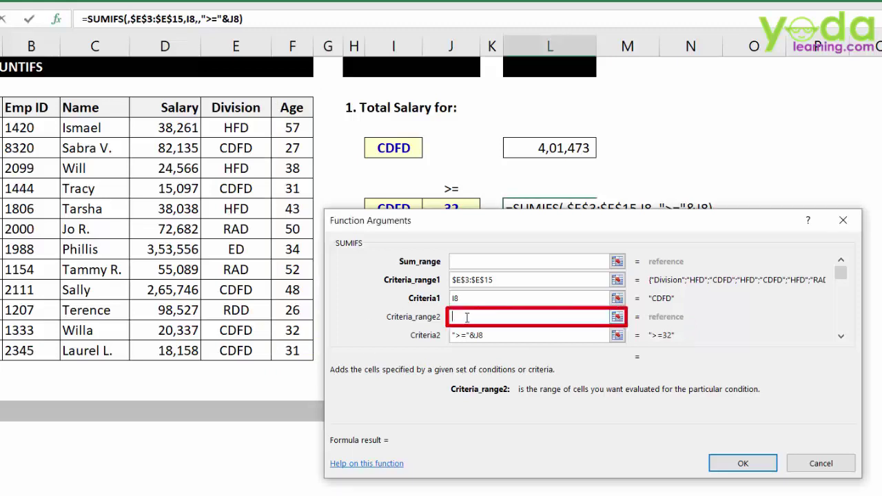
drag(293, 109, 296, 264)
drag(288, 343, 284, 360)
key(F4)
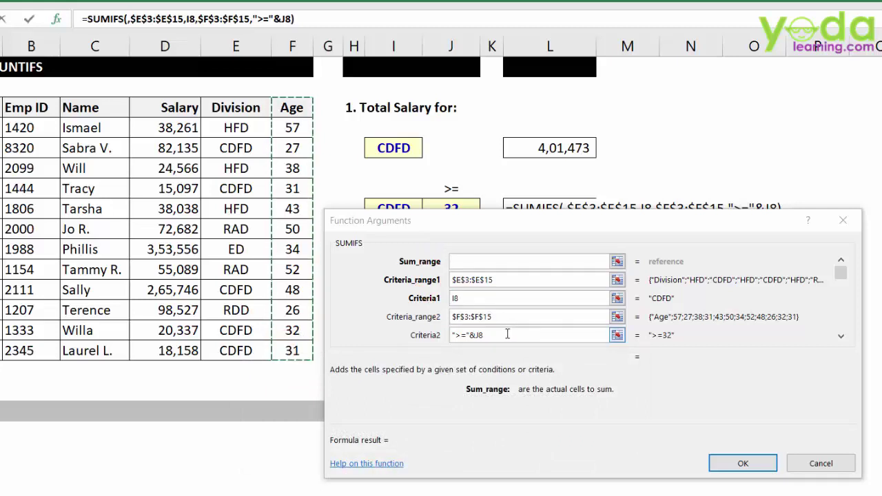
Step: Set Sum_range to the Salary column as the absolute range $D$3:$D$15 and accept the formula in L8
click(468, 265)
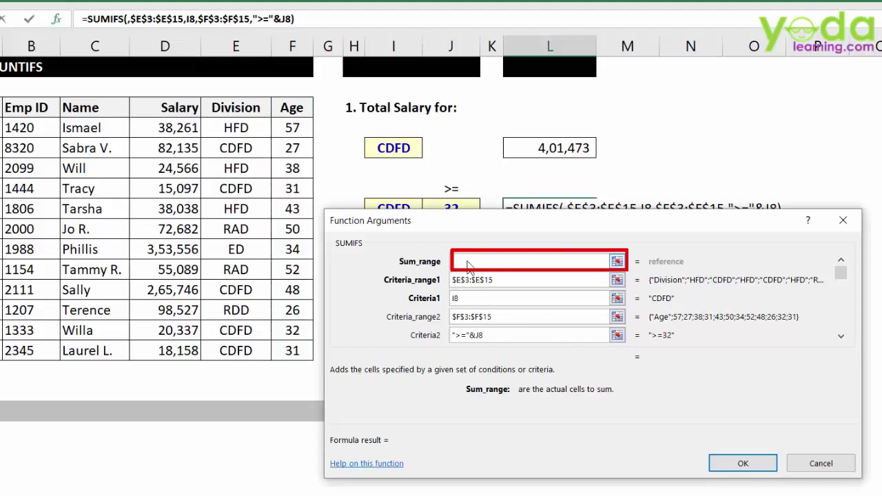
drag(177, 128, 171, 353)
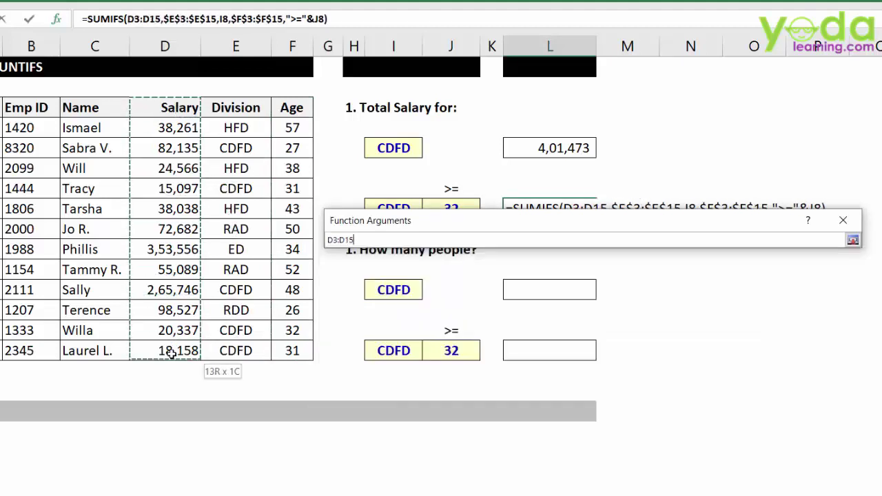
key(F4)
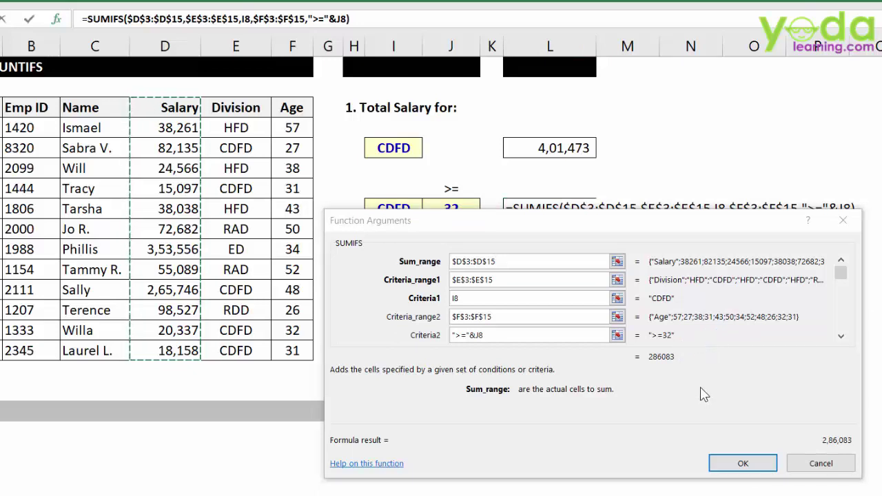
click(741, 460)
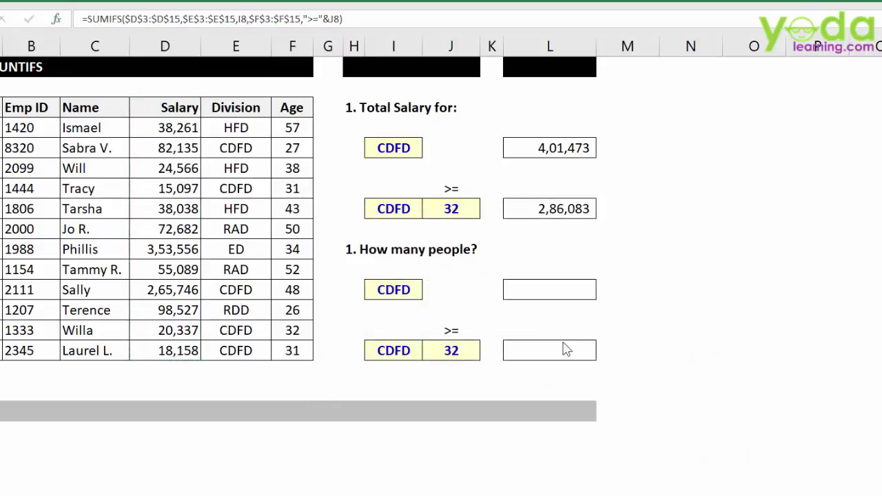
Step: Change the division criterion in cell I8 to RAD to test the two-condition total
click(393, 209)
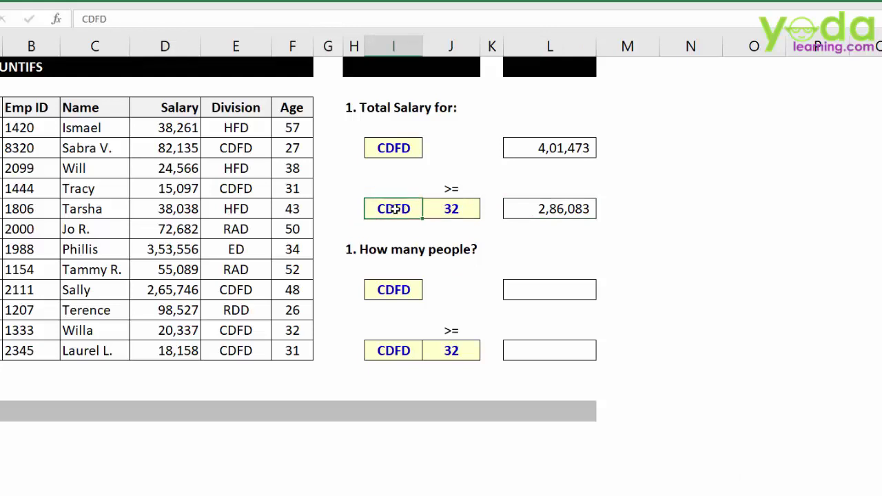
text(RAD)
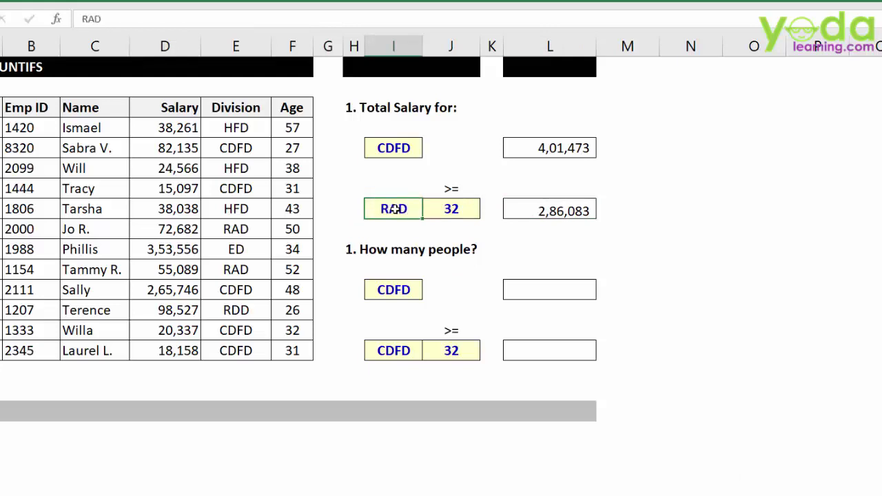
key(Tab)
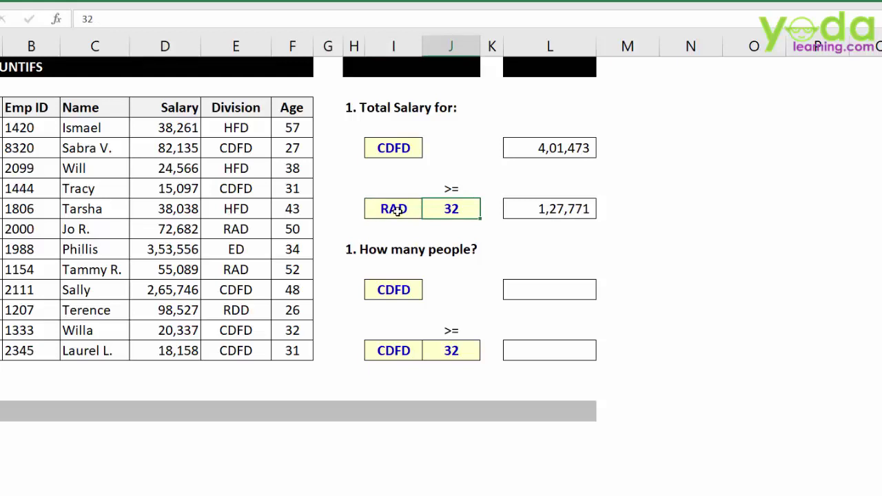
Step: Test the total with AAA as the division criterion in I8 and undo that entry
click(397, 211)
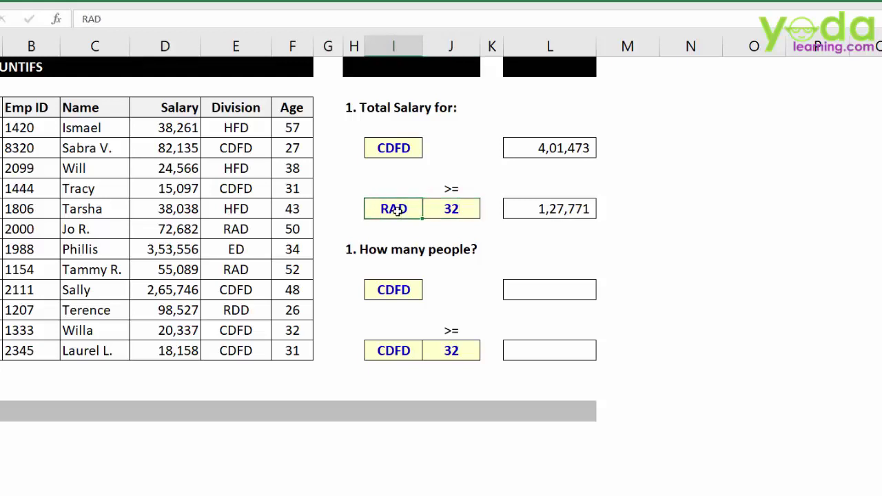
text(AAA)
key(Return)
click(397, 265)
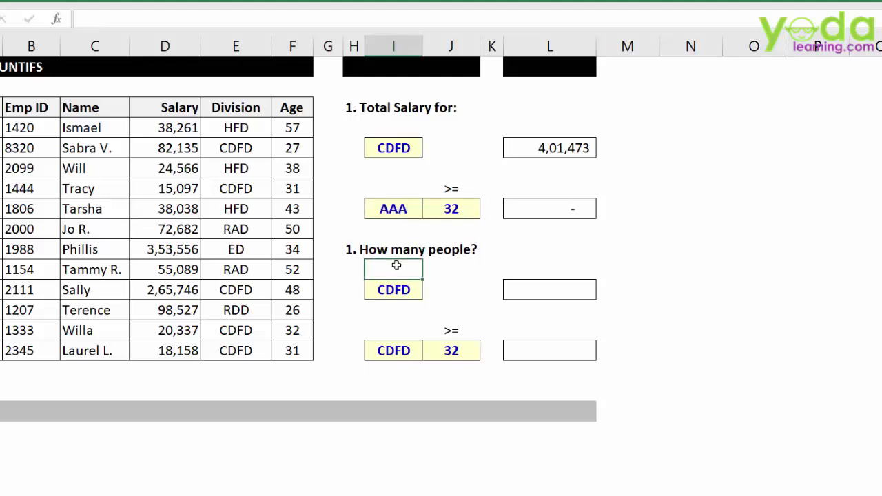
key(ctrl+z)
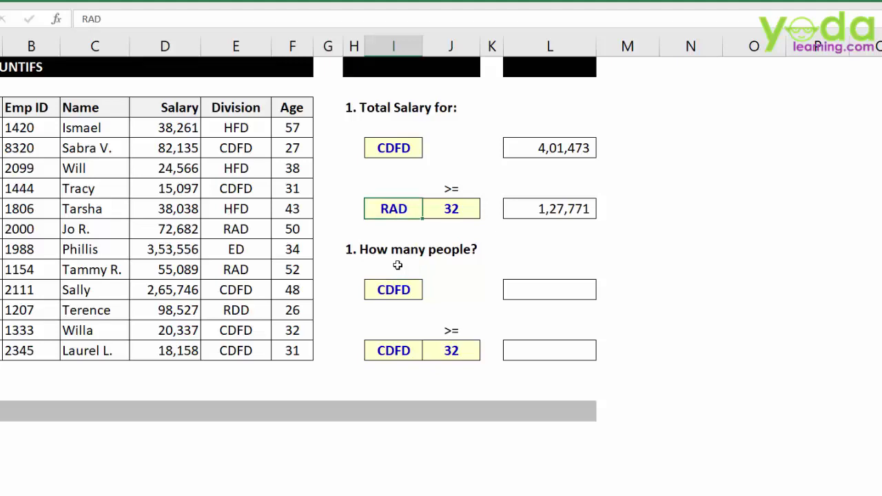
Step: Review the arguments of the two-condition SUMIFS formula in L8 and close them
click(529, 212)
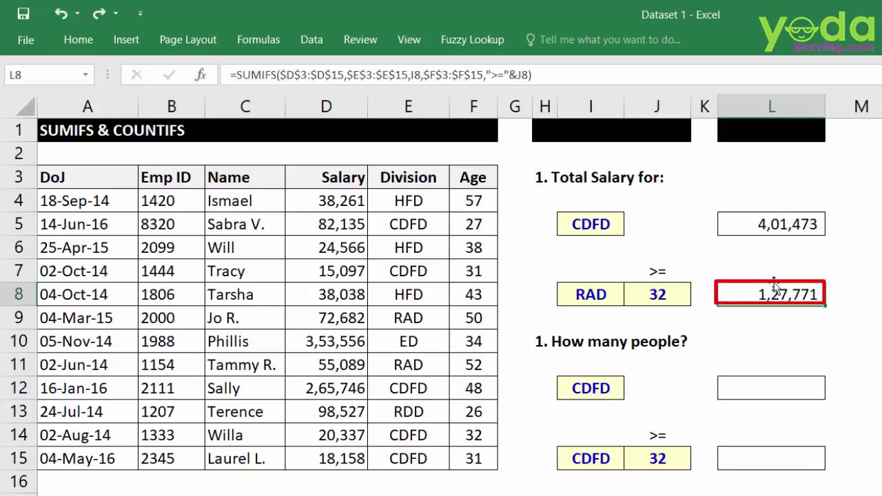
click(202, 77)
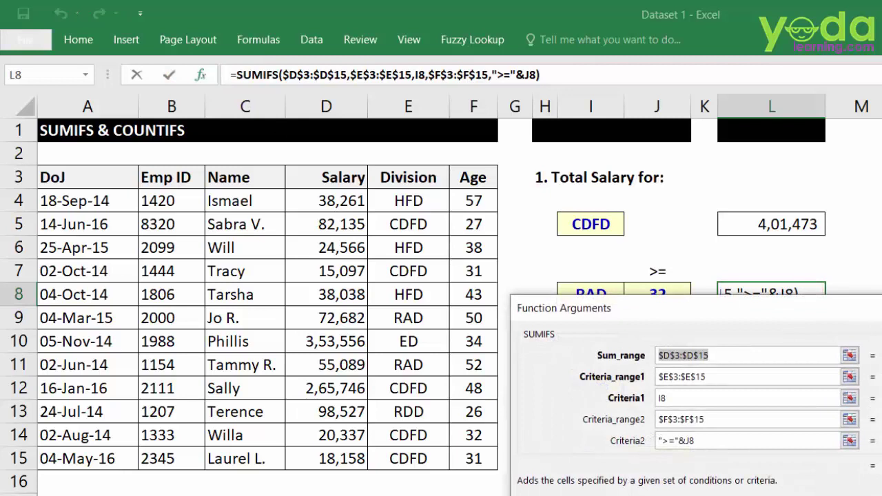
key(Return)
Step: Set the criteria for the two-condition salary total to division CDFD in I8 and age 30 in J8
click(583, 295)
text(CDFD)
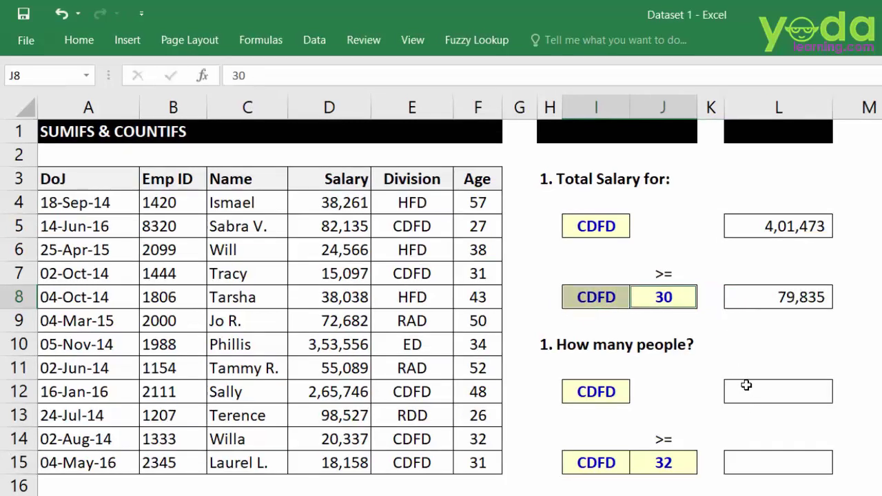
Step: Start a COUNTIFS formula in L12 with its function arguments open and set Criteria1 to the division in I12
click(743, 391)
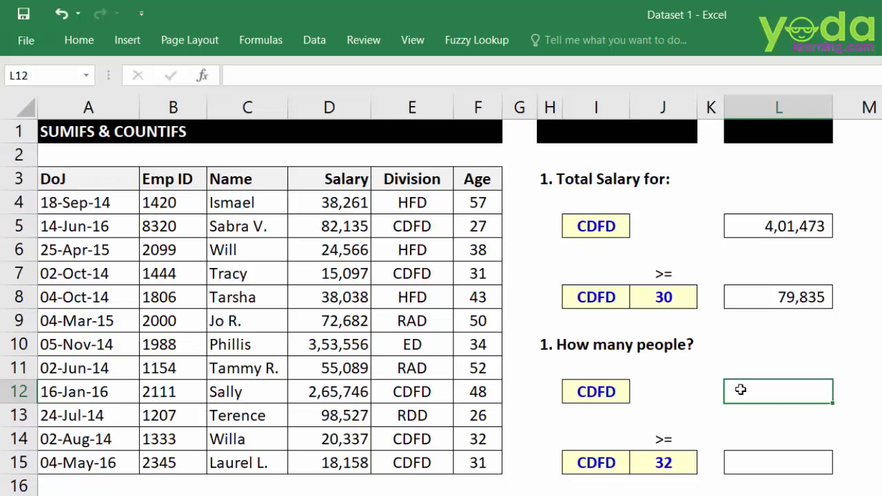
text(=countif)
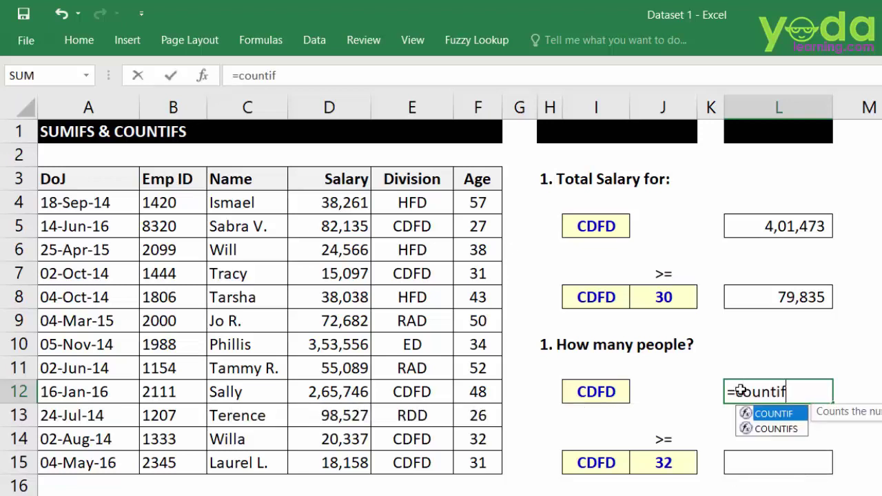
text(s)
key(Tab)
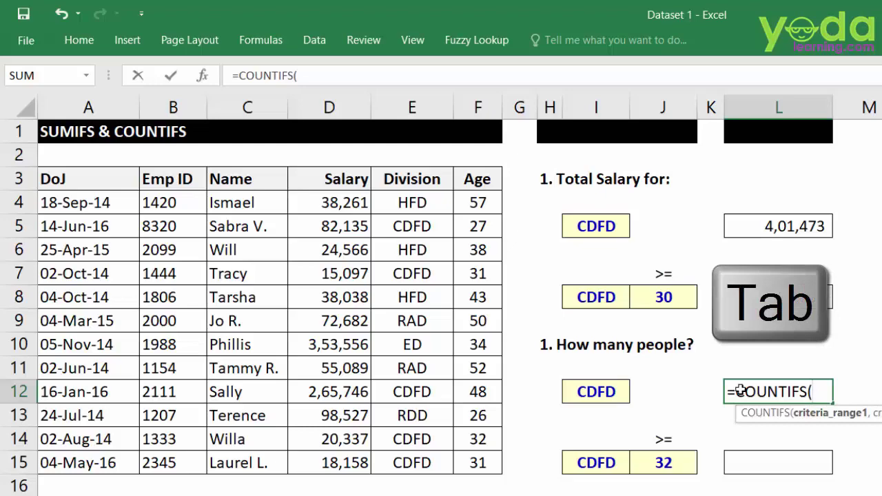
key(ctrl+a)
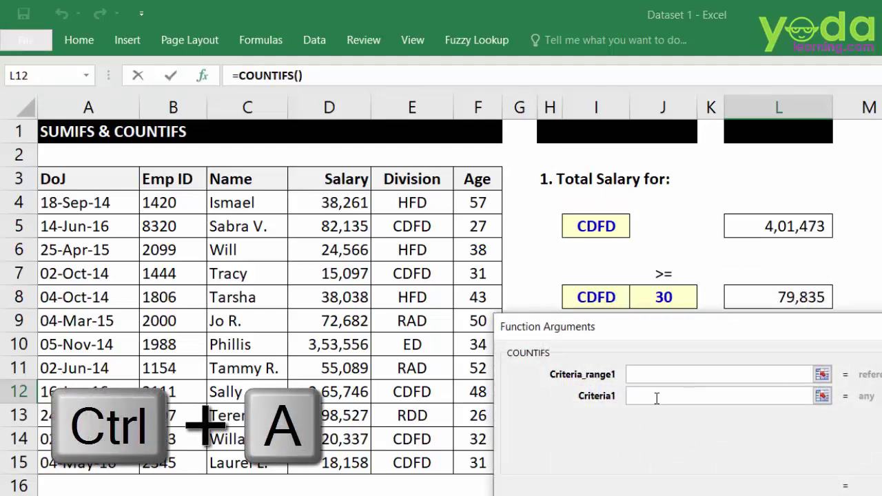
drag(607, 345, 607, 443)
click(589, 394)
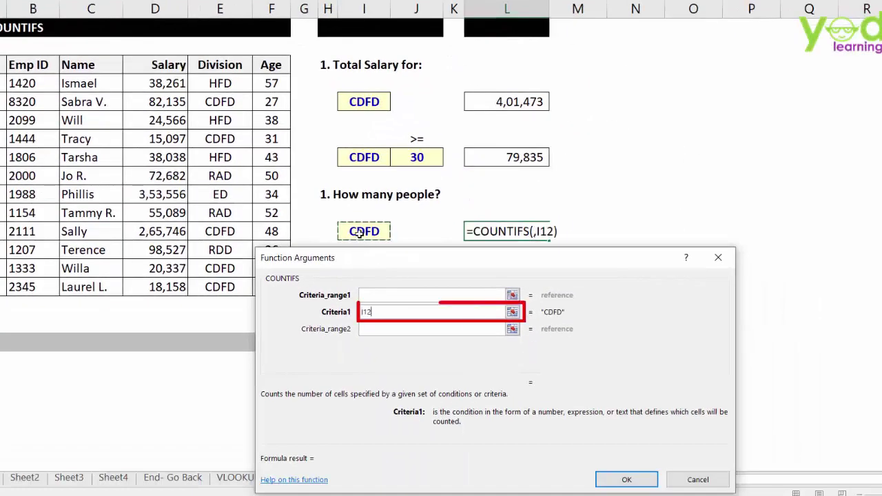
Step: Set Criteria_range1 to the Division column, header included, as the absolute range $E$3:$E$15 and accept the formula in L12
click(380, 295)
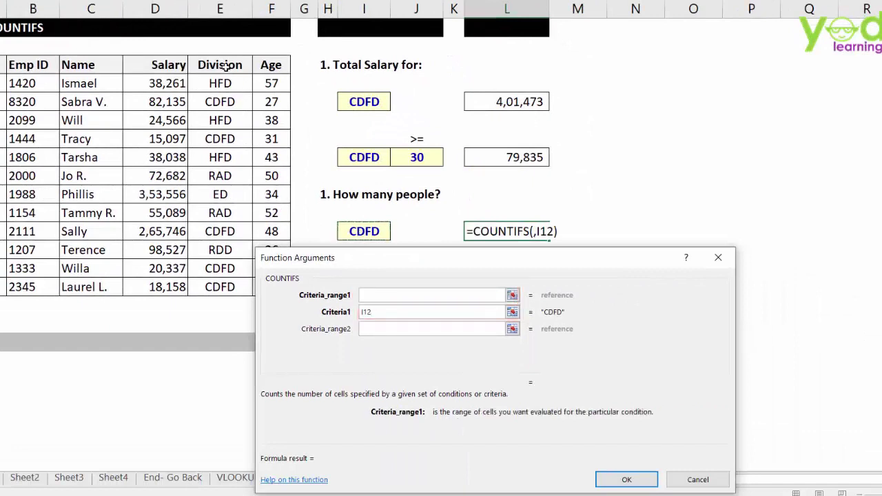
drag(226, 66, 218, 286)
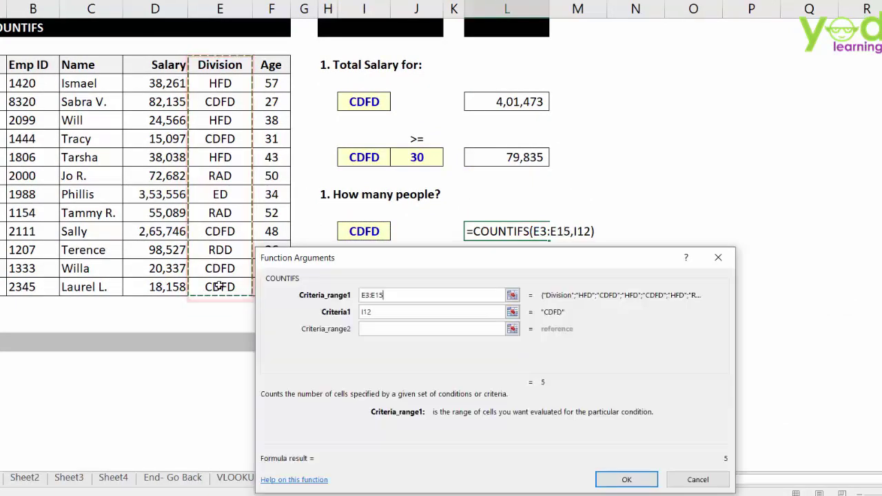
key(F4)
click(623, 477)
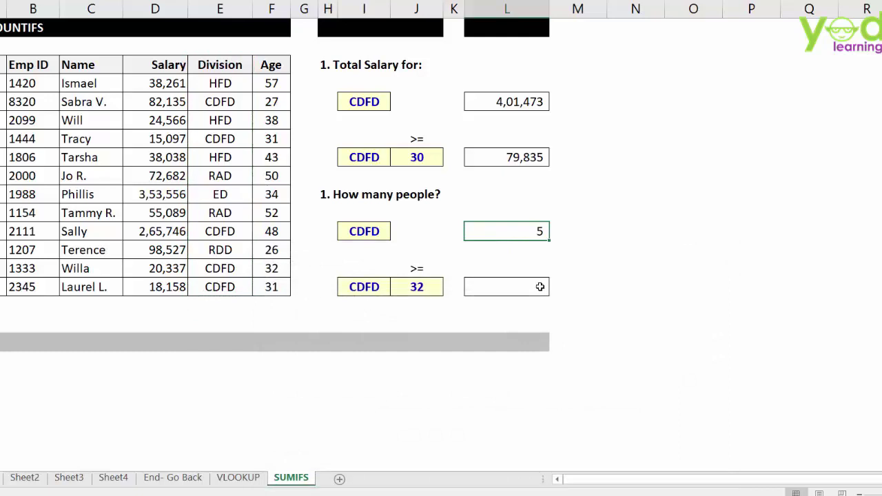
Step: Reopen the function arguments of the COUNTIFS formula in L12
click(500, 284)
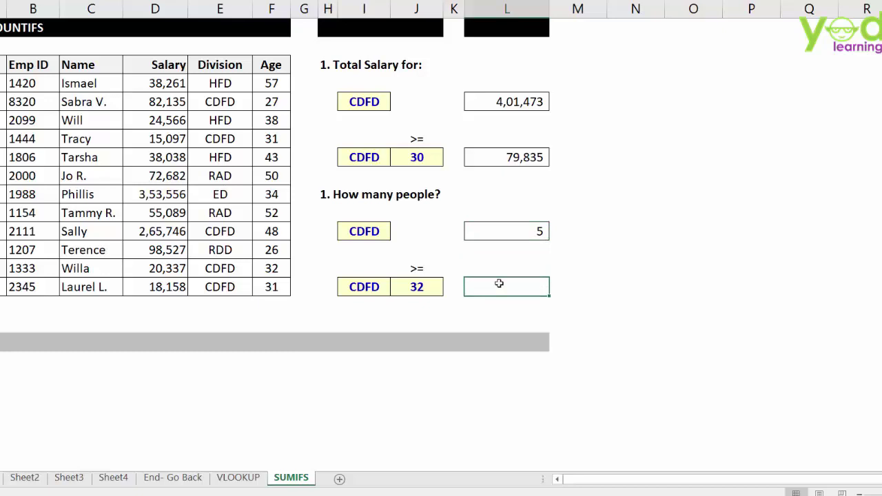
key(ctrl+c)
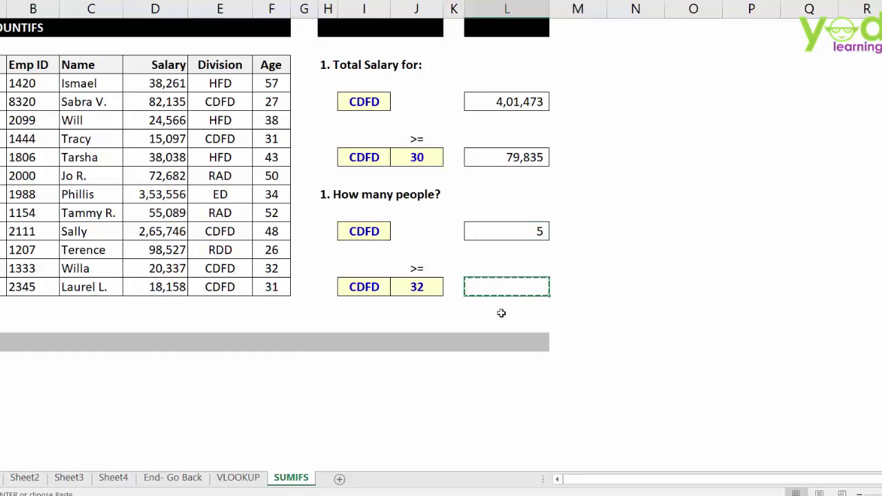
click(502, 231)
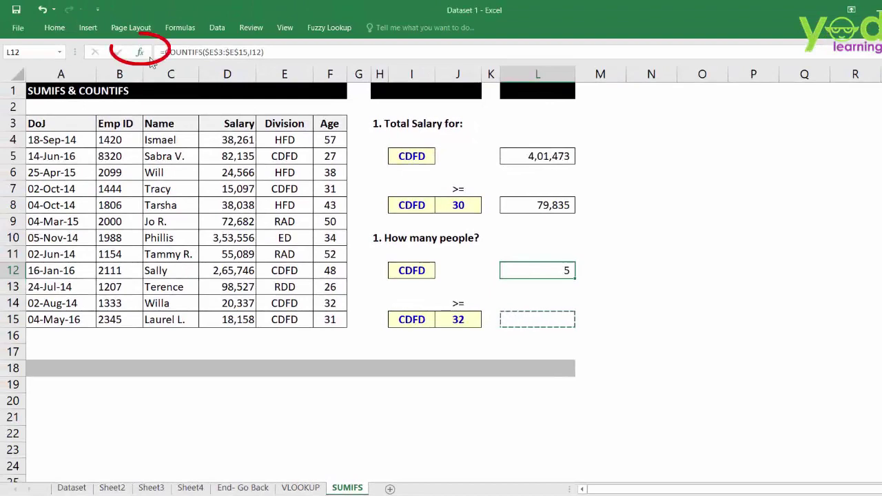
click(123, 39)
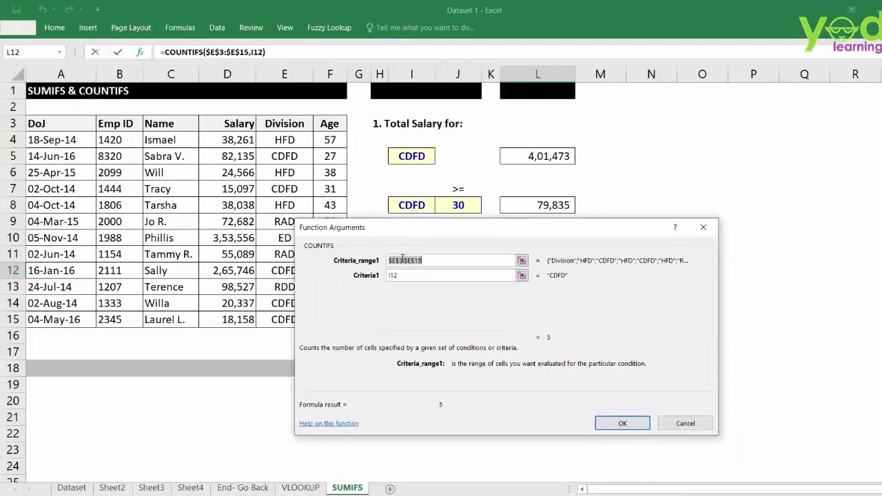